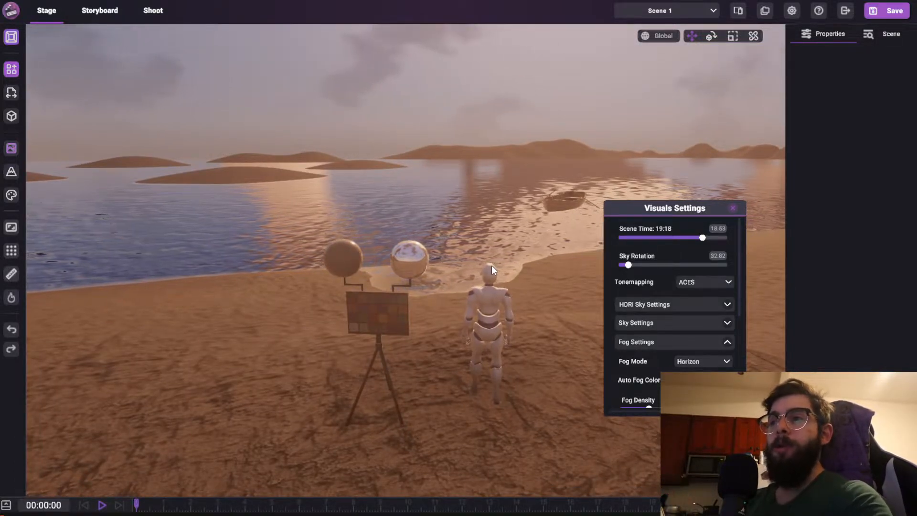
Step: Close the visuals settings window
{"action": "right_click_drag", "start_coordinate": [439, 239], "coordinate": [437, 249]}
{"action": "scroll", "coordinate": [436, 248], "scroll_direction": "down", "scroll_amount": 4}
{"action": "right_click_drag", "start_coordinate": [519, 213], "coordinate": [368, 241]}
{"action": "left_click", "coordinate": [732, 211]}
{"action": "scroll", "coordinate": [450, 228], "scroll_direction": "down", "scroll_amount": 4}
{"action": "scroll", "coordinate": [368, 242], "scroll_direction": "up", "scroll_amount": 3}
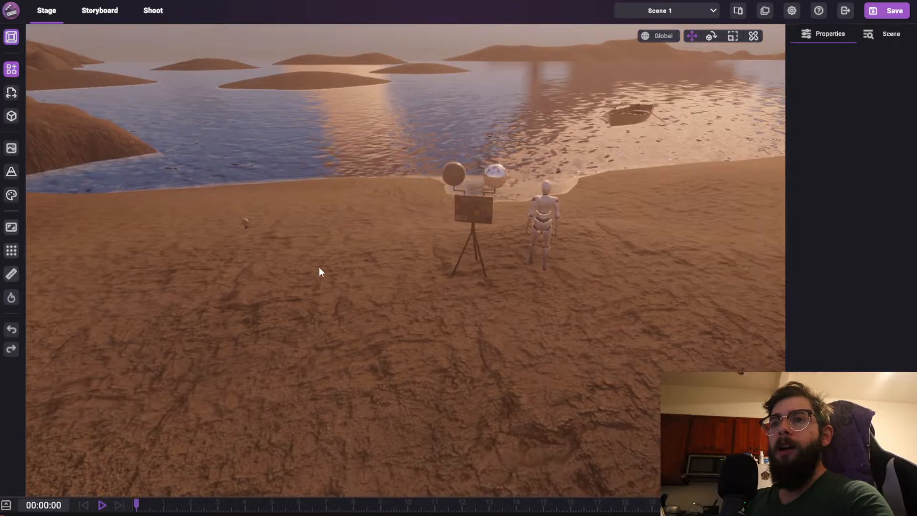
{"action": "right_click_drag", "start_coordinate": [305, 271], "coordinate": [358, 239]}
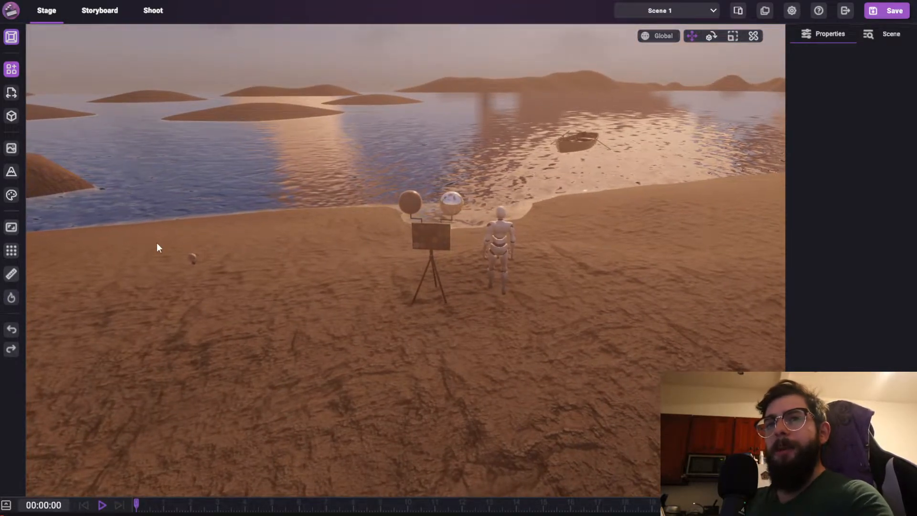
{"action": "right_click_drag", "start_coordinate": [377, 241], "coordinate": [426, 311]}
{"action": "scroll", "coordinate": [426, 311], "scroll_direction": "down", "scroll_amount": 2}
{"action": "left_click", "coordinate": [11, 171]}
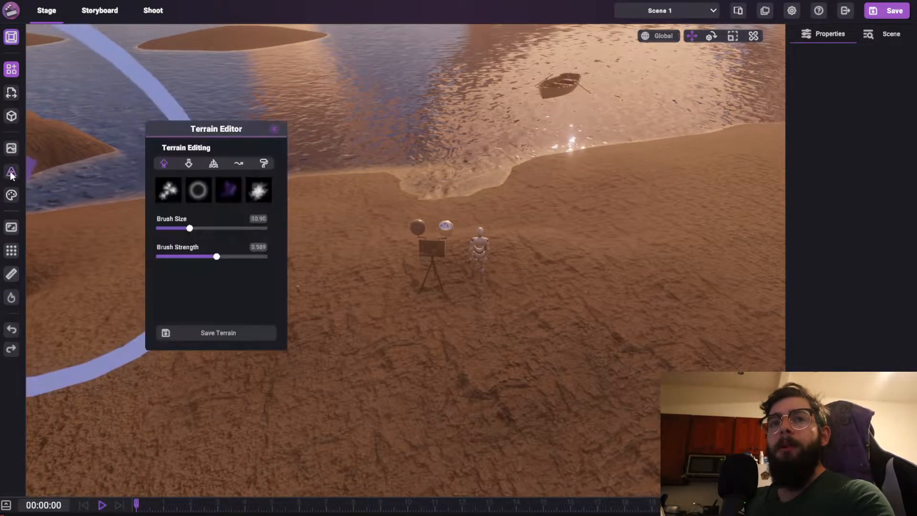
{"action": "left_click", "coordinate": [273, 129]}
{"action": "right_click_drag", "start_coordinate": [379, 168], "coordinate": [382, 281]}
Step: Move the Color Light Checker and the Standin Masculine figure apart to new spots along the beach
{"action": "left_click", "coordinate": [364, 275]}
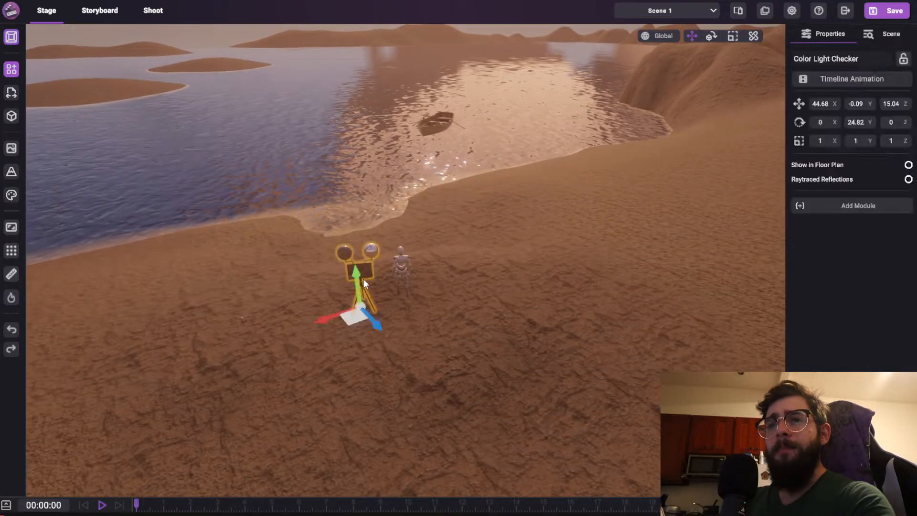
{"action": "left_click_drag", "start_coordinate": [364, 274], "coordinate": [561, 328]}
{"action": "left_click", "coordinate": [396, 267]}
{"action": "left_click_drag", "start_coordinate": [397, 268], "coordinate": [714, 167]}
Step: Raise a large hill in the terrain on the beach beside the shallow cove
{"action": "left_click", "coordinate": [14, 174]}
{"action": "left_click_drag", "start_coordinate": [132, 374], "coordinate": [140, 366]}
{"action": "left_click", "coordinate": [273, 129]}
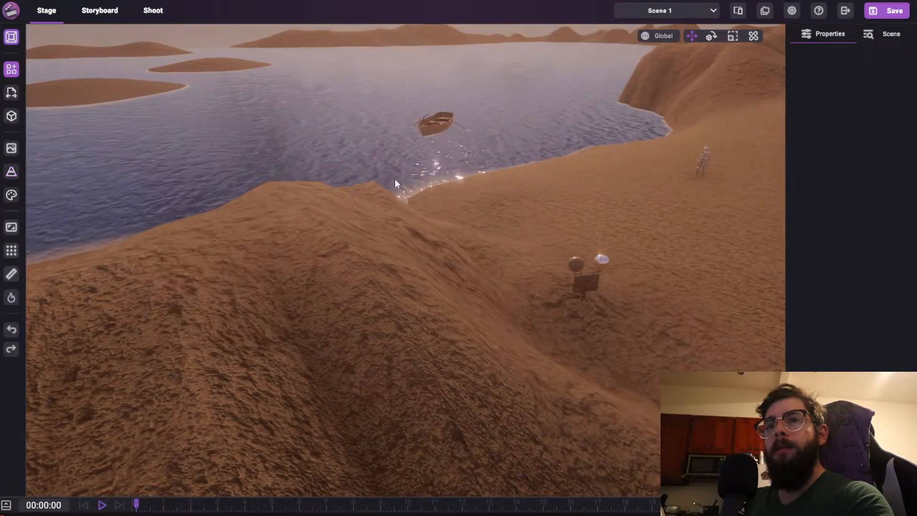
Step: Move the Color Light Checker out of the hill toward the water and the Standin Masculine figure back up the beach
{"action": "left_click", "coordinate": [583, 280]}
{"action": "left_click_drag", "start_coordinate": [583, 279], "coordinate": [583, 196]}
{"action": "left_click", "coordinate": [706, 164]}
{"action": "left_click_drag", "start_coordinate": [700, 178], "coordinate": [709, 260]}
{"action": "right_click_drag", "start_coordinate": [500, 237], "coordinate": [486, 235]}
{"action": "key", "text": "s"}
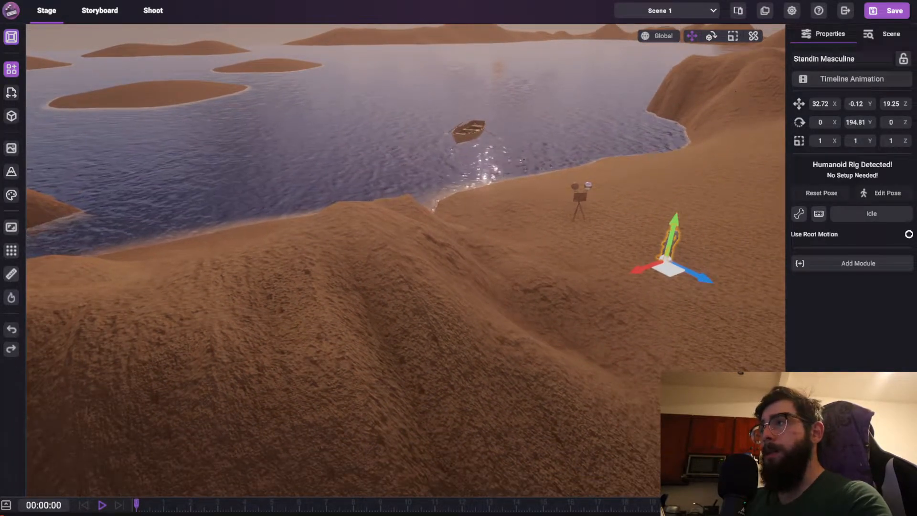
Step: Undo the latest moves of the figure and light checker and the terrain sculpting
{"action": "key", "text": "ctrl+z"}
{"action": "key", "text": "ctrl+z"}
{"action": "key", "text": "ctrl+z"}
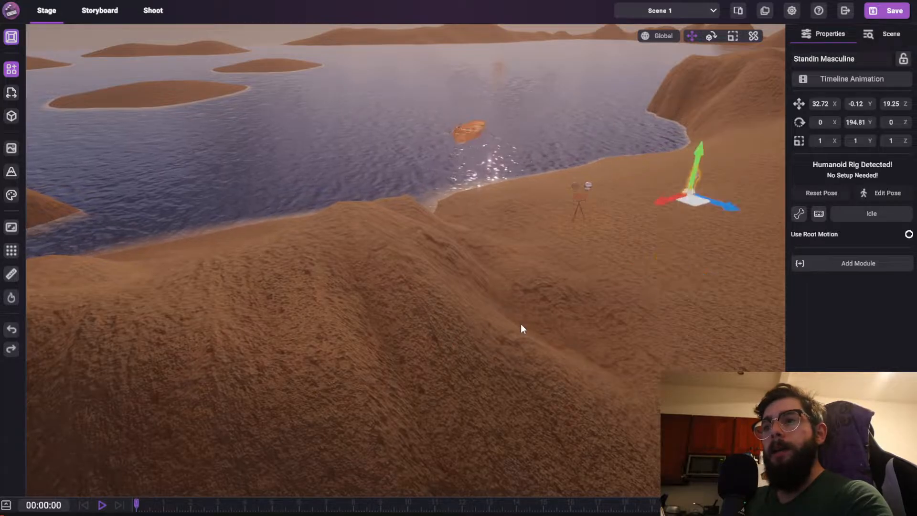
{"action": "key", "text": "ctrl+z"}
{"action": "key", "text": "ctrl+z"}
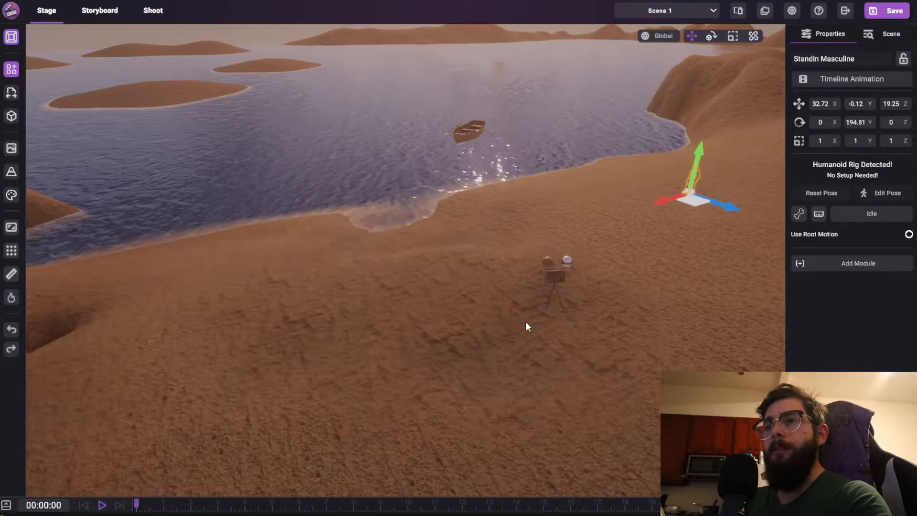
Step: Move the Standin Masculine figure closer to the Color Light Checker, to about X 33.15 and Z 15.59
{"action": "left_click_drag", "start_coordinate": [419, 289], "coordinate": [598, 242]}
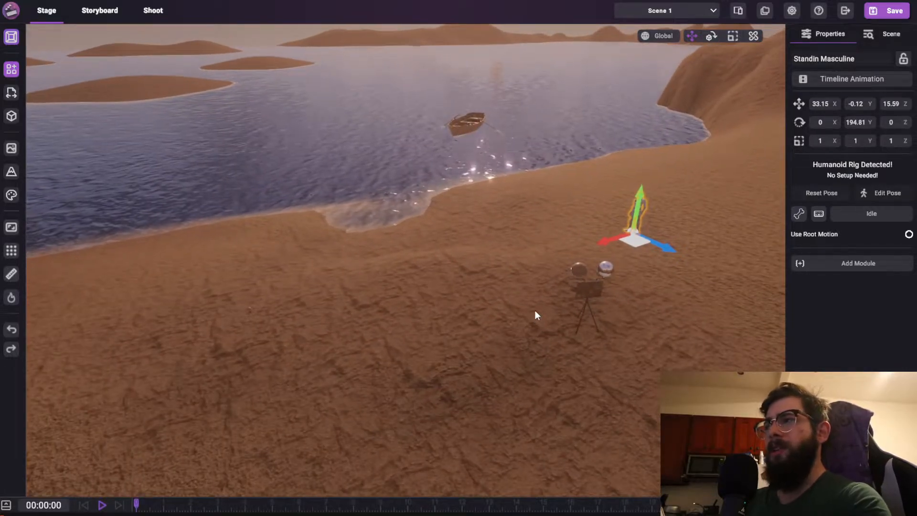
{"action": "right_click_drag", "start_coordinate": [573, 297], "coordinate": [463, 260]}
{"action": "key", "text": "w"}
{"action": "key", "text": "d"}
Step: Switch to the Shoot workspace and frame the boat, light checker and figure with a focal length of 10
{"action": "left_click", "coordinate": [152, 10]}
{"action": "mouse_move", "coordinate": [391, 191]}
{"action": "right_mouse_down"}
{"action": "mouse_move", "coordinate": [335, 248]}
{"action": "mouse_move", "coordinate": [390, 181]}
{"action": "right_mouse_up"}
{"action": "left_click_drag", "start_coordinate": [544, 37], "coordinate": [507, 72]}
{"action": "mouse_move", "coordinate": [180, 106]}
{"action": "right_mouse_down"}
{"action": "mouse_move", "coordinate": [368, 105]}
{"action": "mouse_move", "coordinate": [356, 71]}
{"action": "mouse_move", "coordinate": [181, 106]}
{"action": "right_mouse_up"}
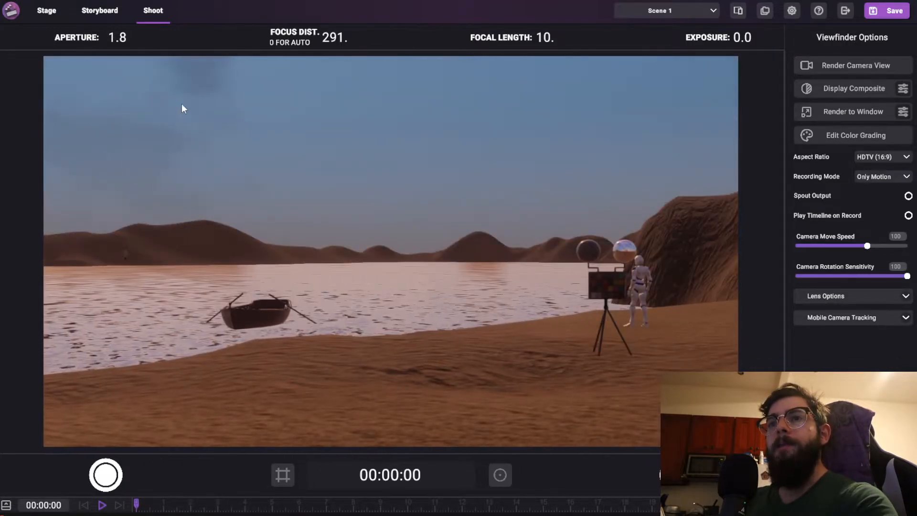
Step: Return to the Stage workspace and examine the beach around the light checker and figure from several distances
{"action": "left_click", "coordinate": [59, 14]}
{"action": "mouse_move", "coordinate": [330, 262]}
{"action": "right_mouse_down"}
{"action": "mouse_move", "coordinate": [353, 253]}
{"action": "mouse_move", "coordinate": [330, 262]}
{"action": "mouse_move", "coordinate": [345, 262]}
{"action": "right_mouse_up"}
{"action": "key", "text": "s"}
{"action": "key", "text": "a"}
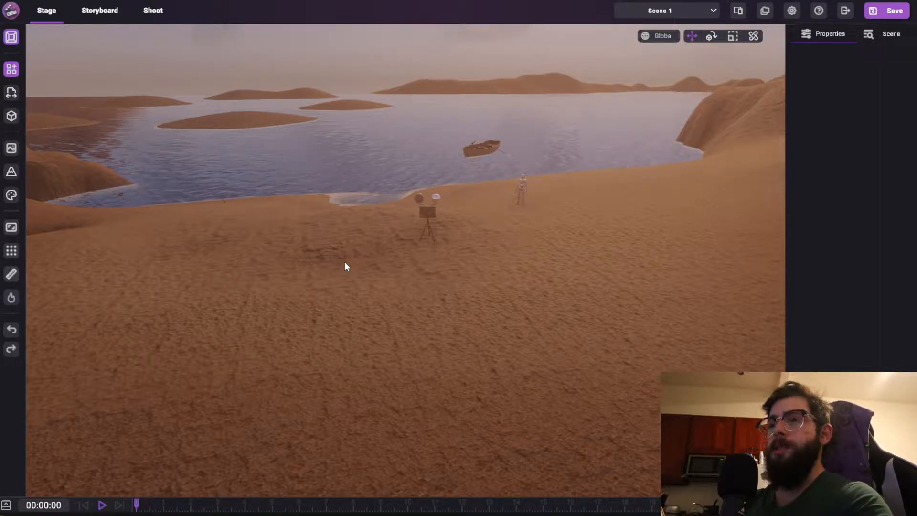
{"action": "key", "text": "w"}
{"action": "right_click_drag", "start_coordinate": [351, 274], "coordinate": [390, 253]}
{"action": "key", "text": "e"}
{"action": "key", "text": "w"}
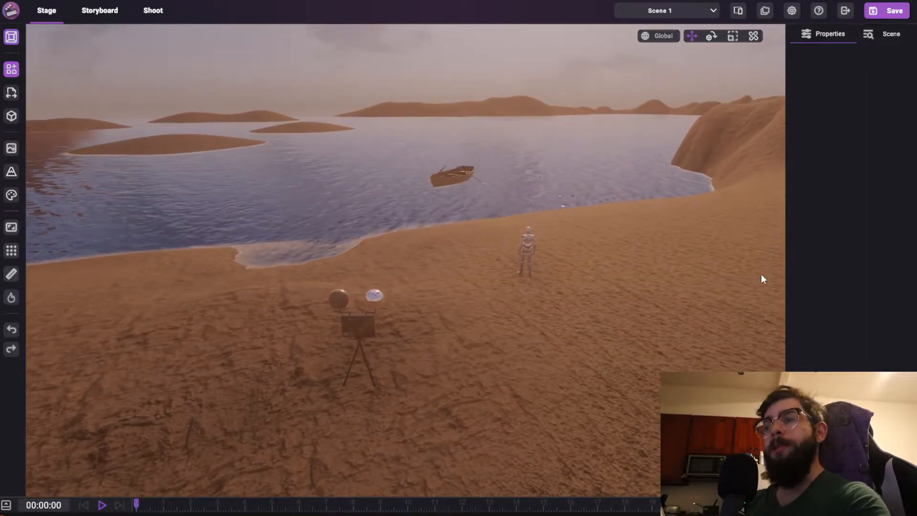
{"action": "right_click_drag", "start_coordinate": [456, 256], "coordinate": [473, 239]}
{"action": "key", "text": "w"}
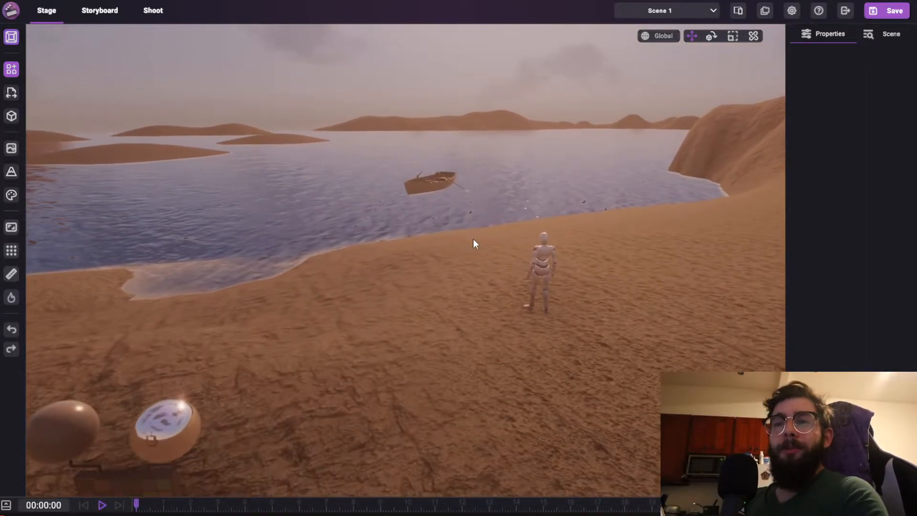
{"action": "right_click_drag", "start_coordinate": [349, 223], "coordinate": [276, 242]}
{"action": "key", "text": "s"}
Step: Import emission eye.obj from the emission eye folder as a 3D model, using a file scale of 1
{"action": "left_click", "coordinate": [12, 92]}
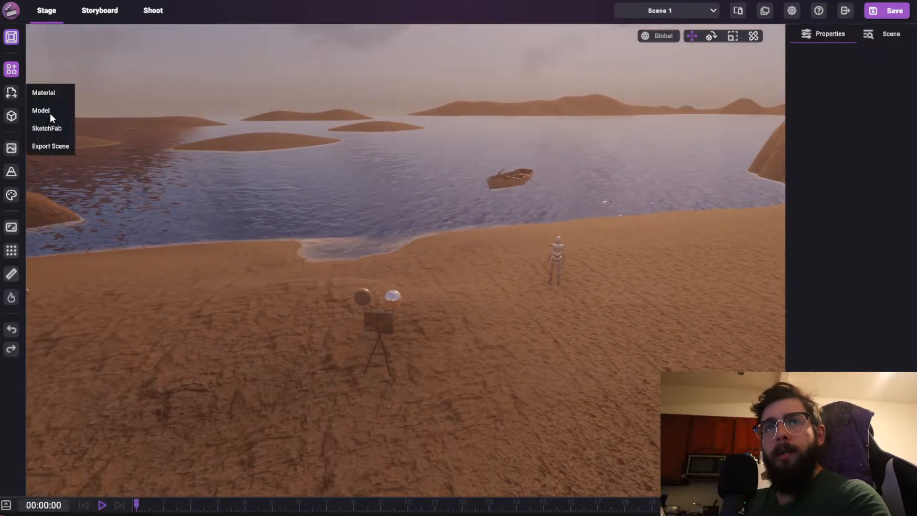
{"action": "left_click", "coordinate": [42, 111]}
{"action": "scroll", "coordinate": [193, 208], "scroll_direction": "up", "scroll_amount": 3}
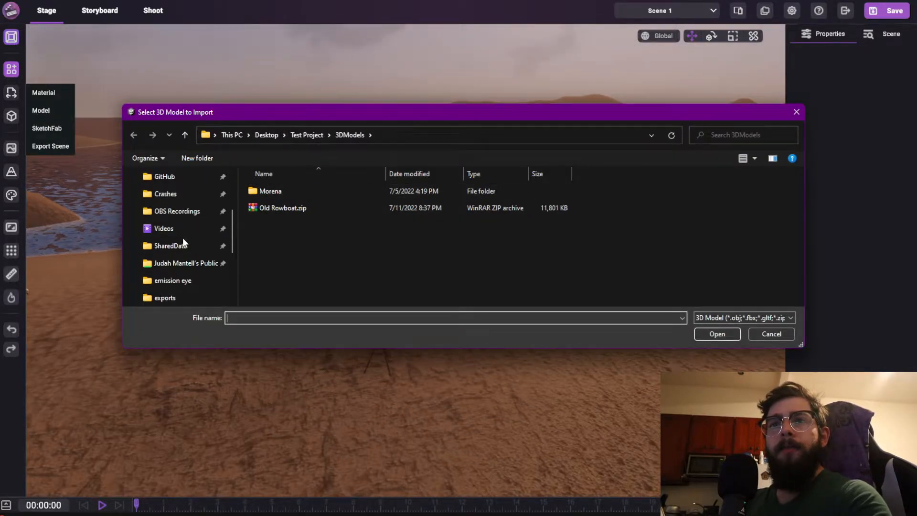
{"action": "left_click", "coordinate": [184, 281]}
{"action": "double_click", "coordinate": [275, 196]}
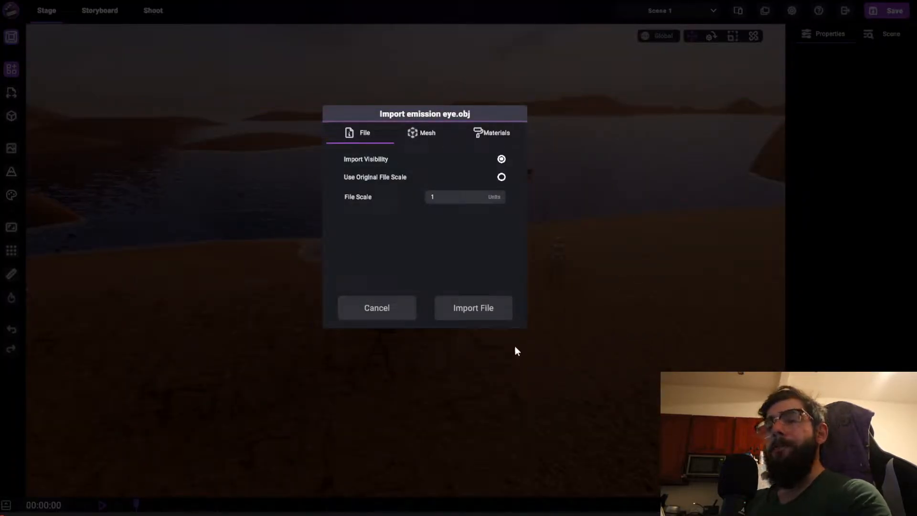
{"action": "left_click", "coordinate": [494, 311]}
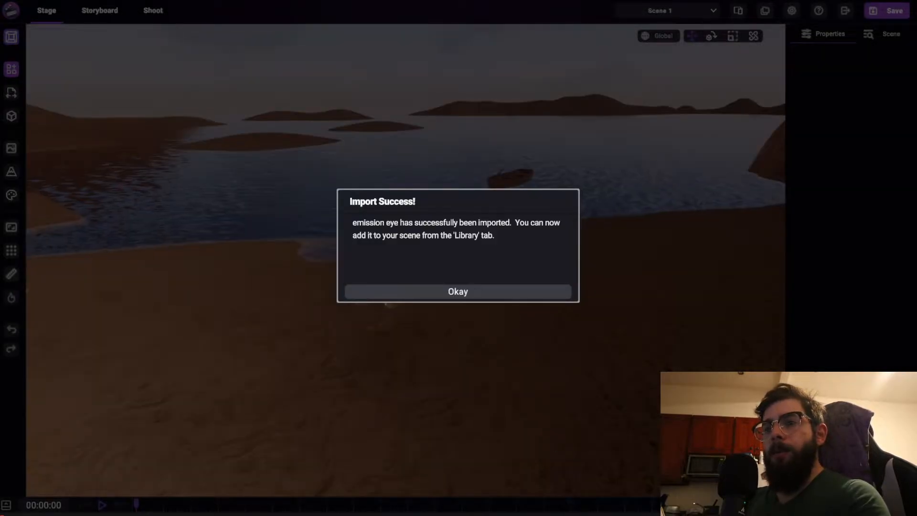
Step: Switch to the Sketchfab page and examine the emission eye's renders and its base color, metalness, roughness, normal and AO channels
{"action": "key", "text": "alt+Tab"}
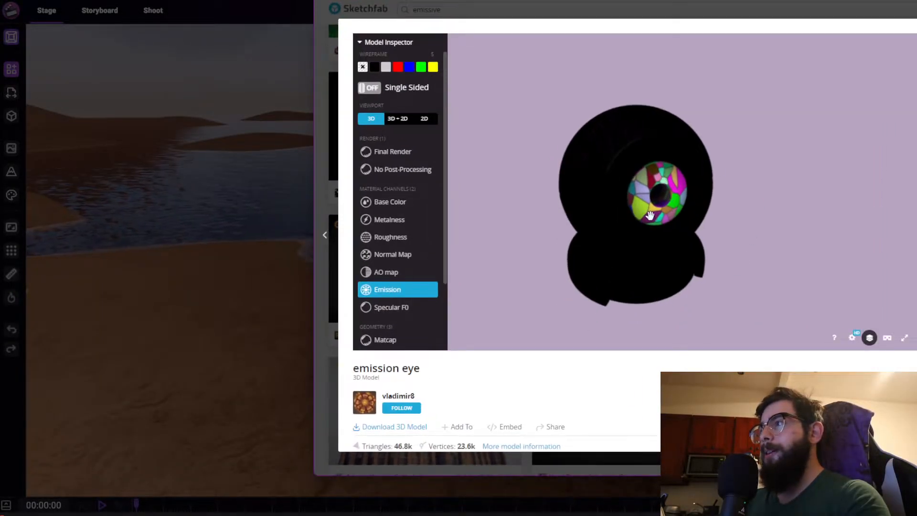
{"action": "left_click", "coordinate": [396, 151]}
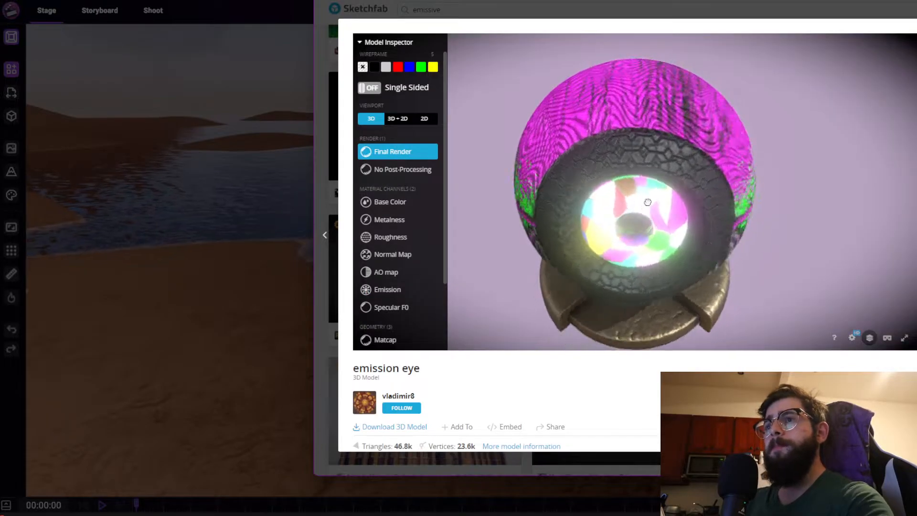
{"action": "left_click", "coordinate": [396, 169]}
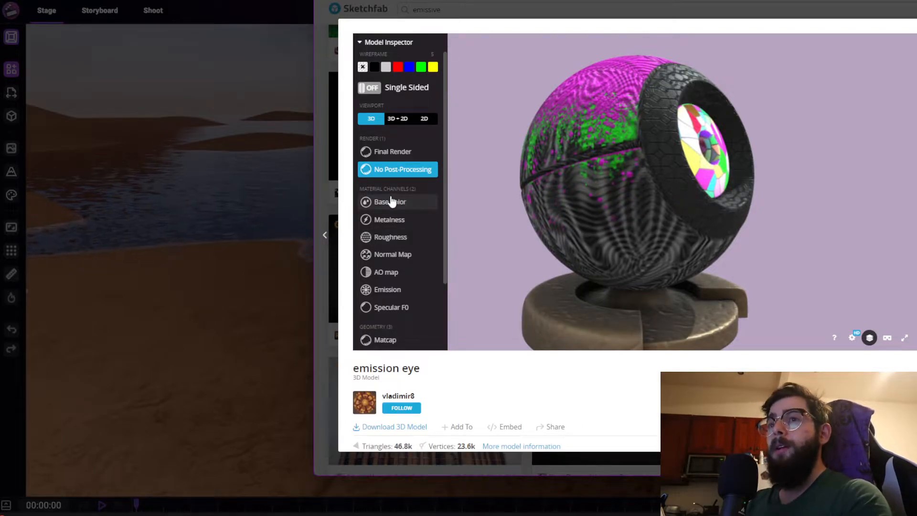
{"action": "left_click", "coordinate": [399, 203]}
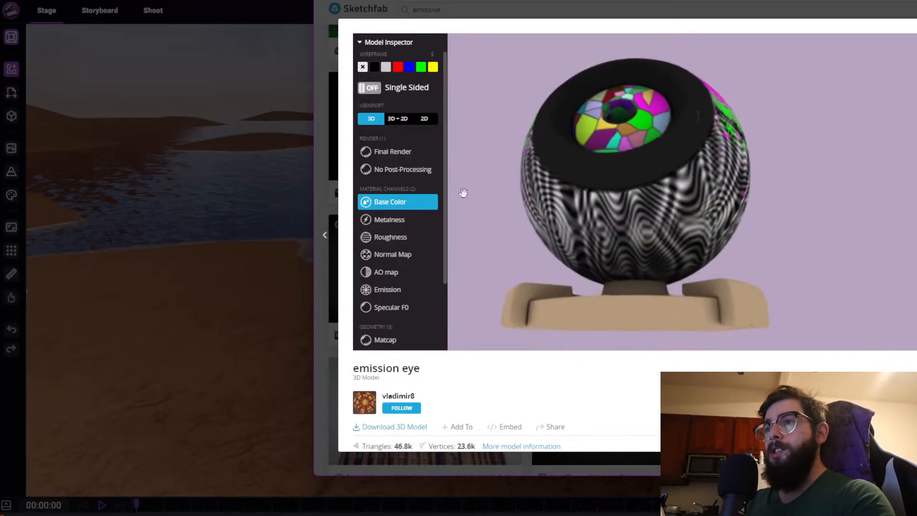
{"action": "left_click", "coordinate": [396, 220]}
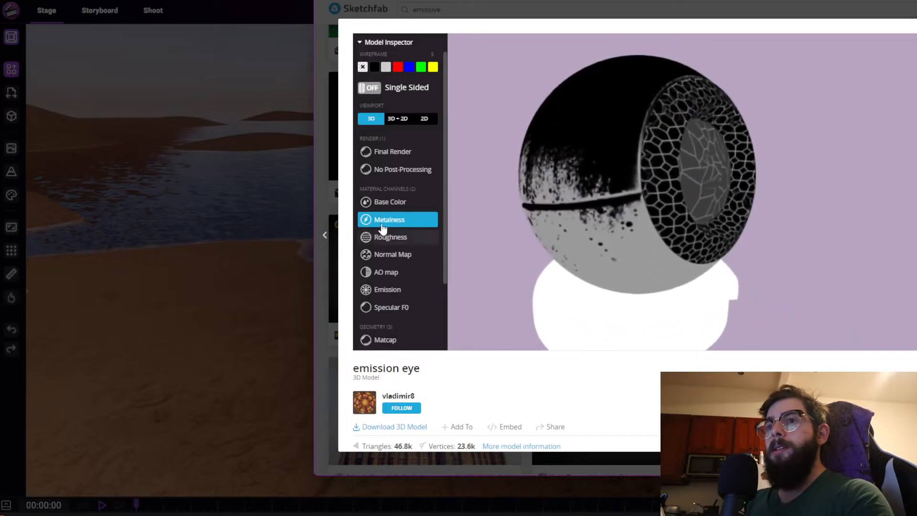
{"action": "left_click", "coordinate": [384, 238]}
{"action": "left_click", "coordinate": [387, 254]}
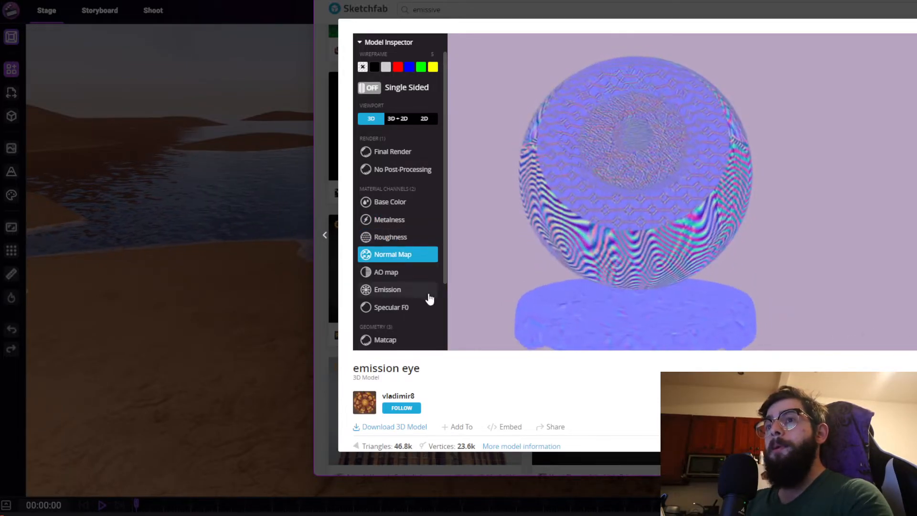
{"action": "left_click", "coordinate": [384, 271]}
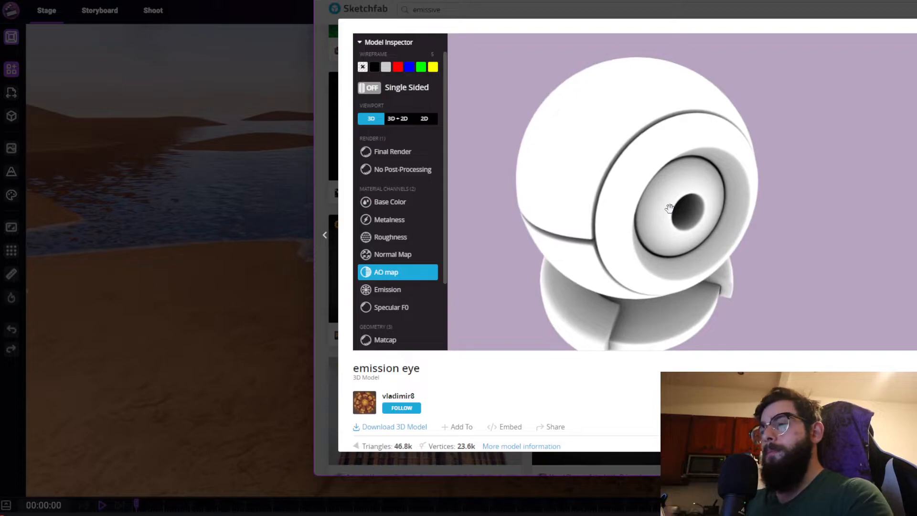
Step: Examine the emission channel of the emission eye on Sketchfab from the front, side and back
{"action": "left_click", "coordinate": [405, 295]}
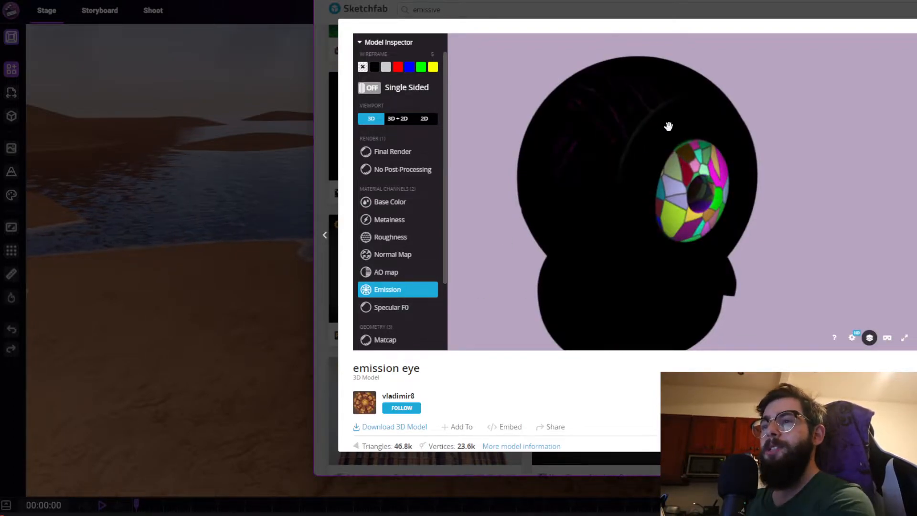
{"action": "left_click_drag", "start_coordinate": [666, 100], "coordinate": [653, 86]}
{"action": "mouse_move", "coordinate": [573, 137]}
{"action": "left_mouse_down"}
{"action": "mouse_move", "coordinate": [678, 155]}
{"action": "mouse_move", "coordinate": [667, 127]}
{"action": "mouse_move", "coordinate": [649, 118]}
{"action": "left_mouse_up"}
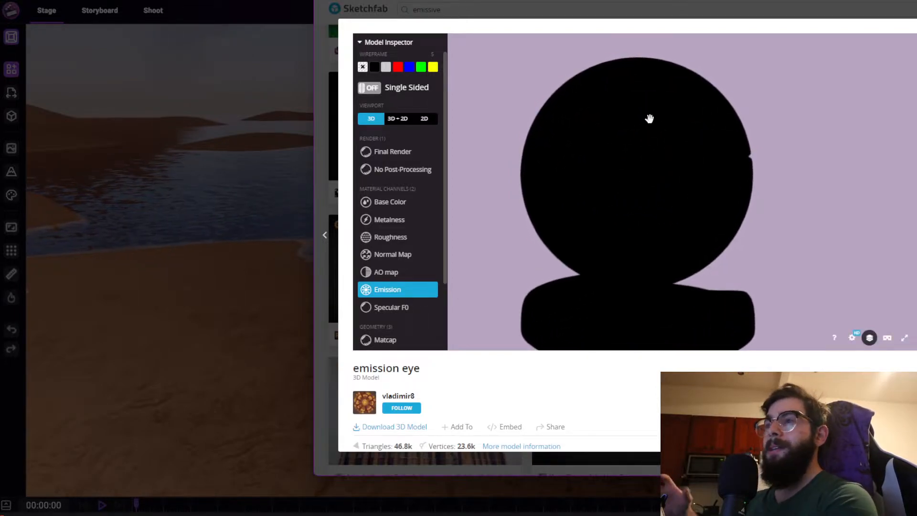
{"action": "mouse_move", "coordinate": [649, 118]}
{"action": "left_mouse_down"}
{"action": "mouse_move", "coordinate": [583, 145]}
{"action": "mouse_move", "coordinate": [674, 170]}
{"action": "mouse_move", "coordinate": [721, 143]}
{"action": "left_mouse_up"}
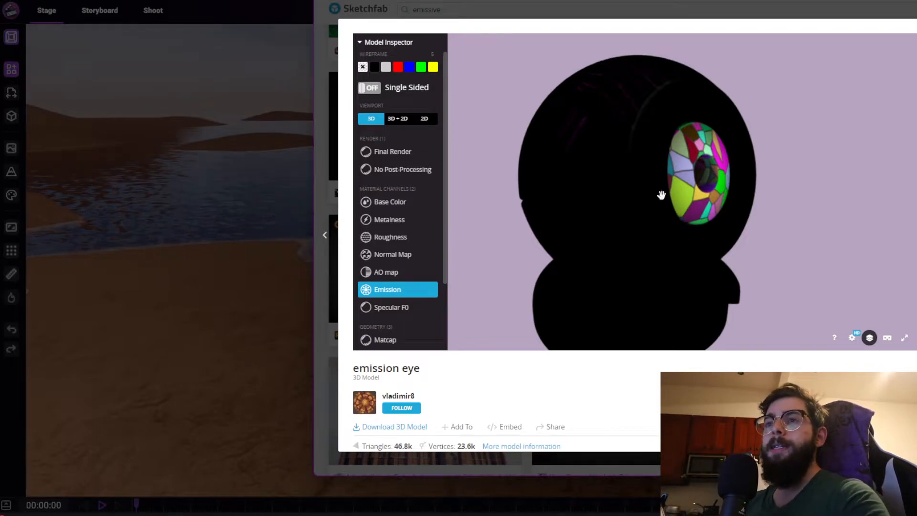
{"action": "mouse_move", "coordinate": [715, 183]}
{"action": "left_mouse_down"}
{"action": "mouse_move", "coordinate": [678, 168]}
{"action": "mouse_move", "coordinate": [700, 148]}
{"action": "left_mouse_up"}
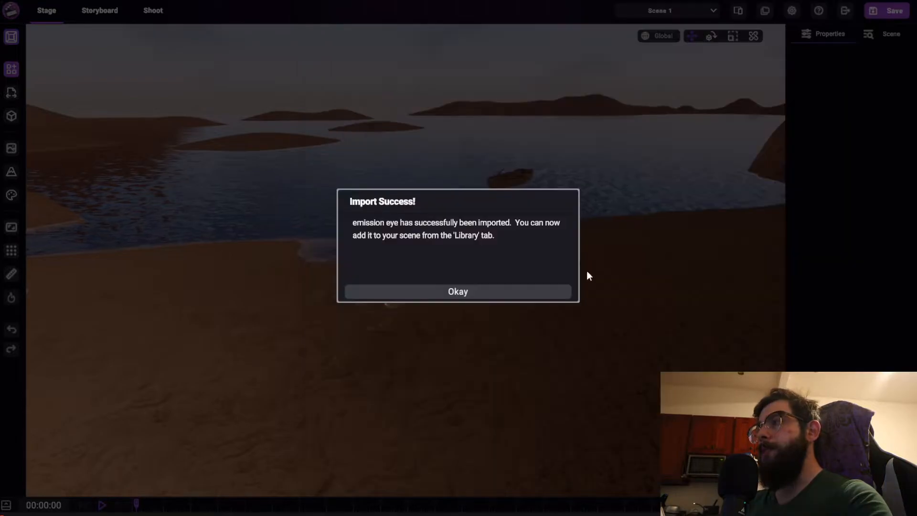
Step: Return to the stage, dismiss the import message and place the emission eye from the static objects library on the beach
{"action": "left_click", "coordinate": [483, 291]}
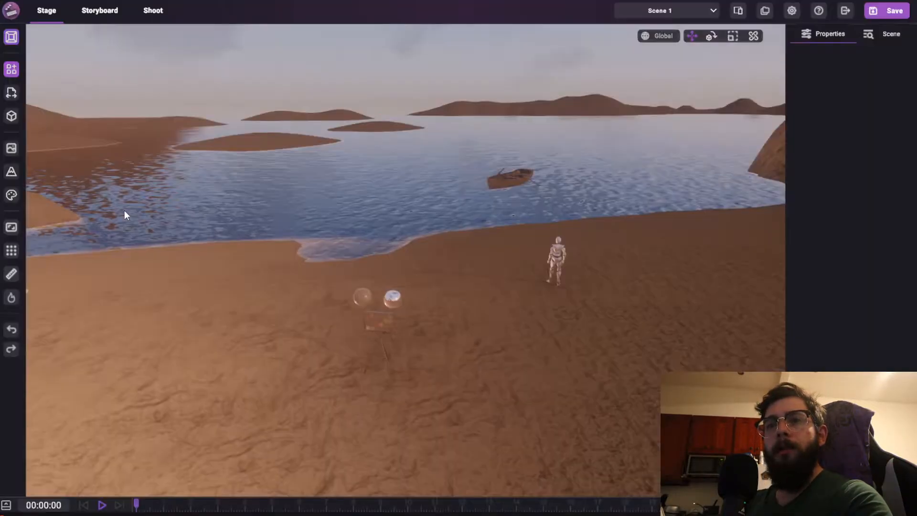
{"action": "left_click", "coordinate": [11, 116]}
{"action": "left_click", "coordinate": [669, 288]}
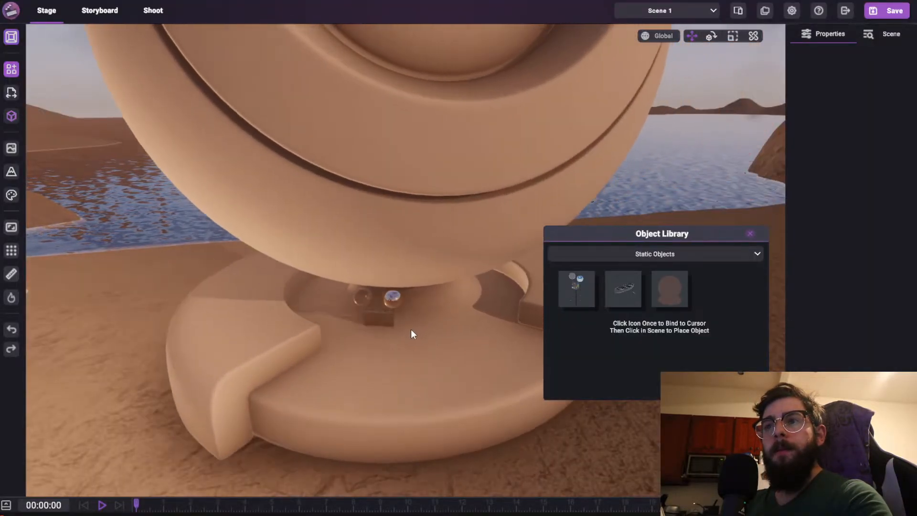
{"action": "left_click", "coordinate": [411, 330]}
Step: Scale the emission eye to 0.3, position it at about X 44.23 and Z 14.71, and close the object library
{"action": "left_click_drag", "start_coordinate": [416, 351], "coordinate": [215, 316]}
{"action": "key", "text": "w"}
{"action": "right_click_drag", "start_coordinate": [325, 277], "coordinate": [365, 274]}
{"action": "key", "text": "w"}
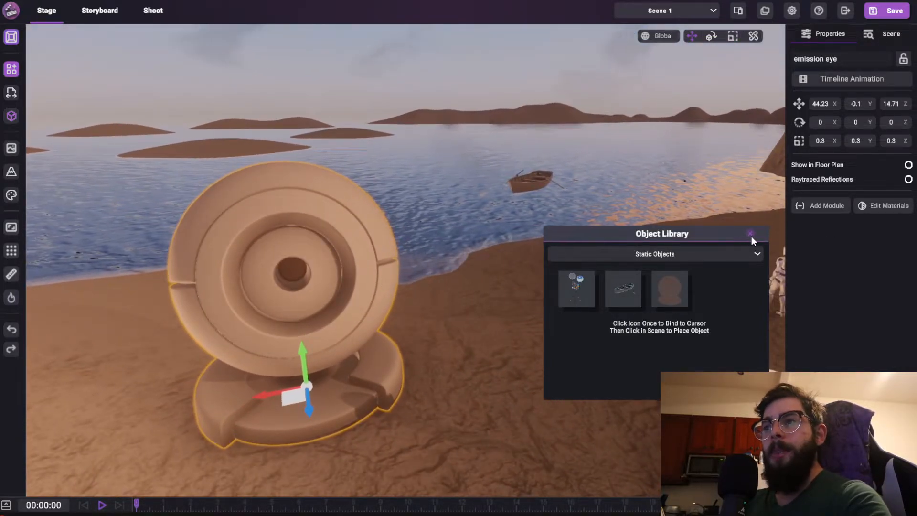
{"action": "left_click", "coordinate": [750, 233]}
Step: Assign emission eye_Albedo.tga as the albedo map of the emission eye's initialShadingGroup material
{"action": "left_click", "coordinate": [883, 206]}
{"action": "left_click_drag", "start_coordinate": [249, 75], "coordinate": [607, 141]}
{"action": "left_click", "coordinate": [606, 144]}
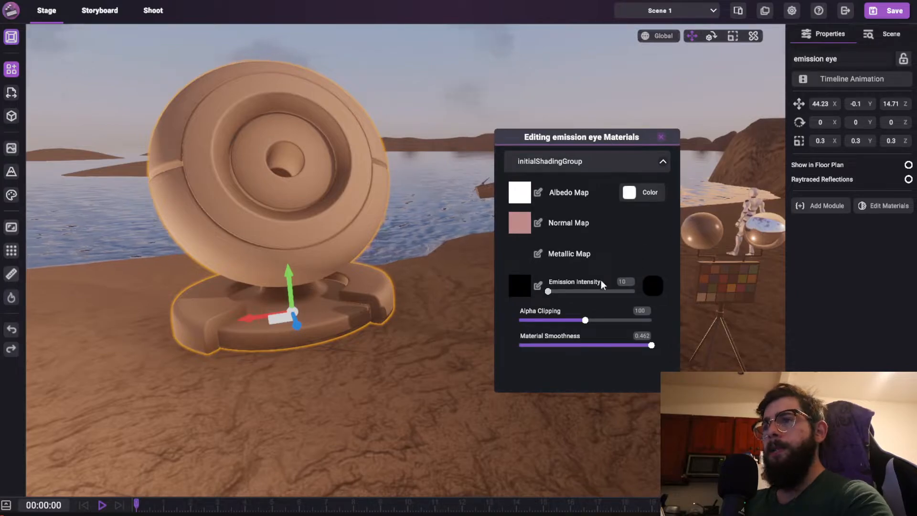
{"action": "left_click", "coordinate": [538, 193]}
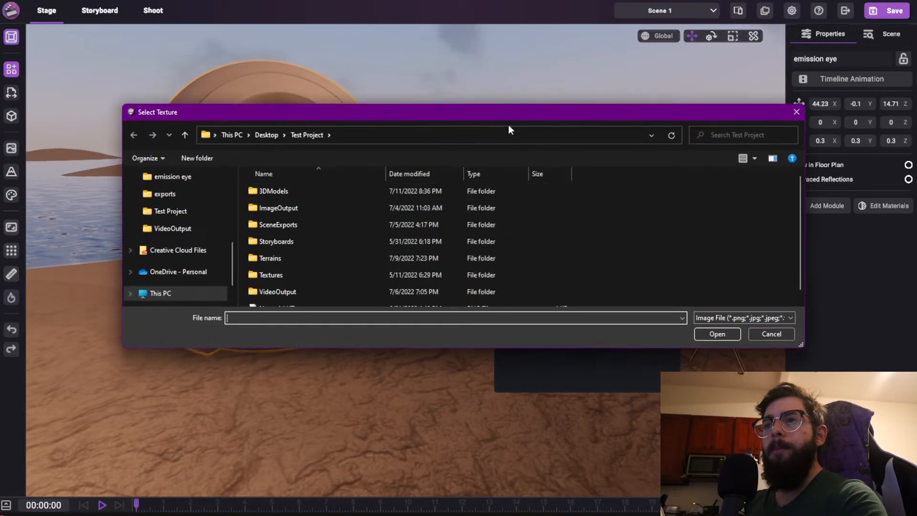
{"action": "left_click", "coordinate": [175, 177]}
{"action": "double_click", "coordinate": [275, 225]}
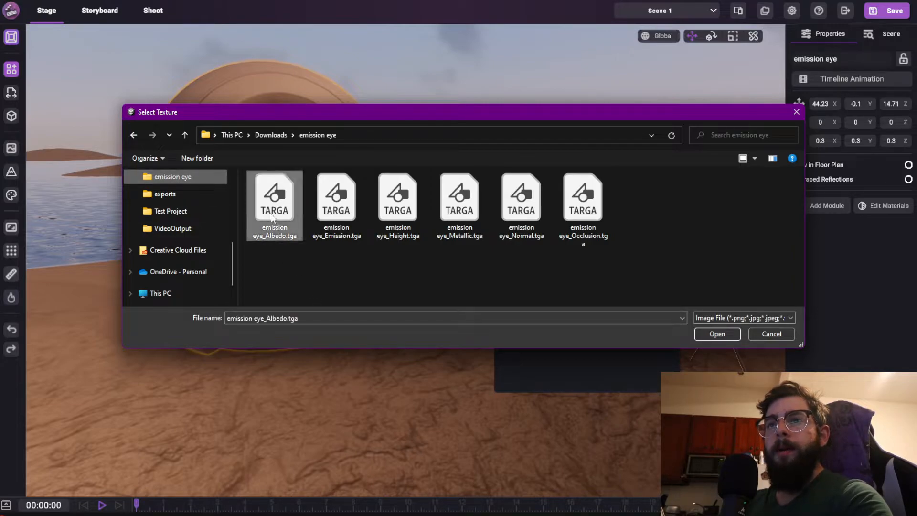
{"action": "right_click_drag", "start_coordinate": [315, 201], "coordinate": [324, 214]}
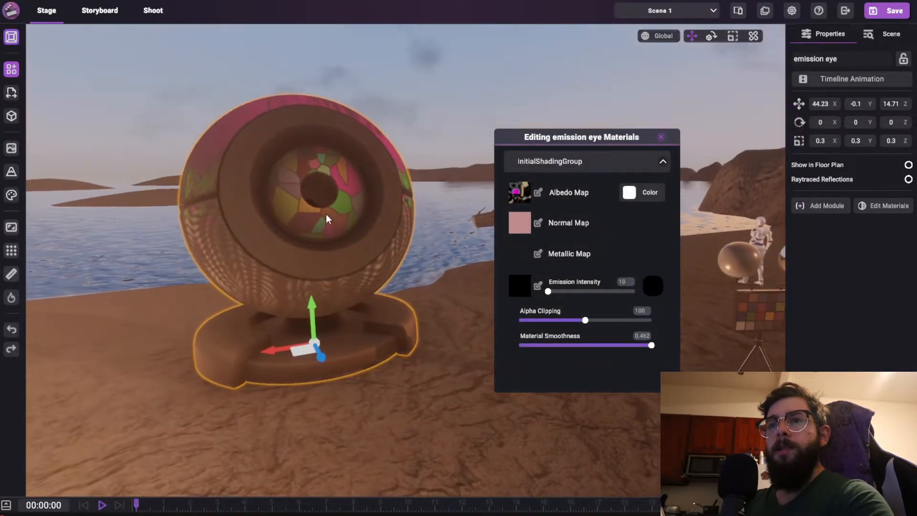
Step: Assign emission eye_Normal.tga as the material's normal map and emission eye_Metallic.tga as its metallic map
{"action": "left_click", "coordinate": [537, 224]}
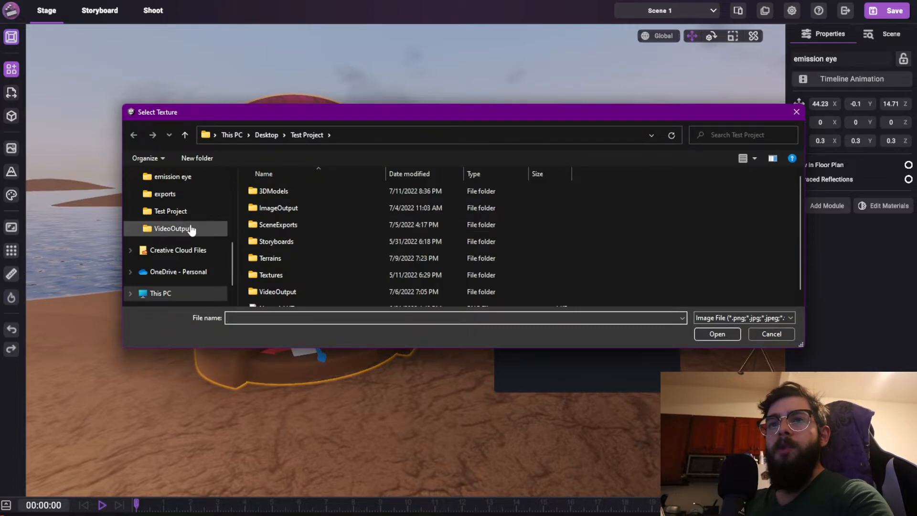
{"action": "left_click", "coordinate": [184, 177]}
{"action": "double_click", "coordinate": [516, 227]}
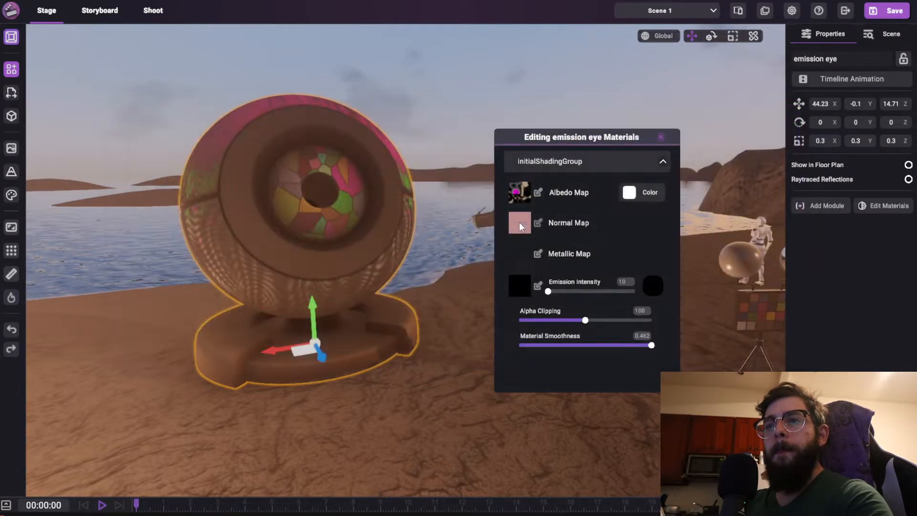
{"action": "right_click_drag", "start_coordinate": [288, 269], "coordinate": [296, 310]}
{"action": "left_click", "coordinate": [540, 254]}
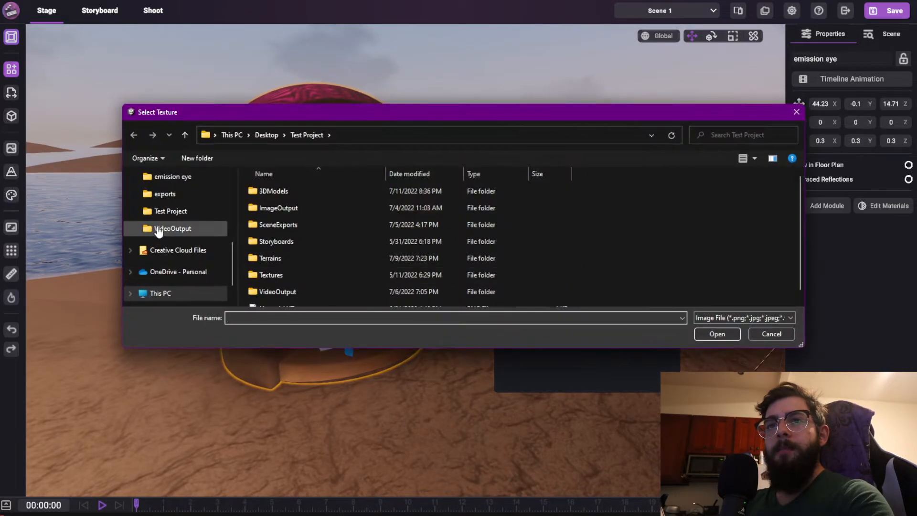
{"action": "left_click", "coordinate": [172, 176]}
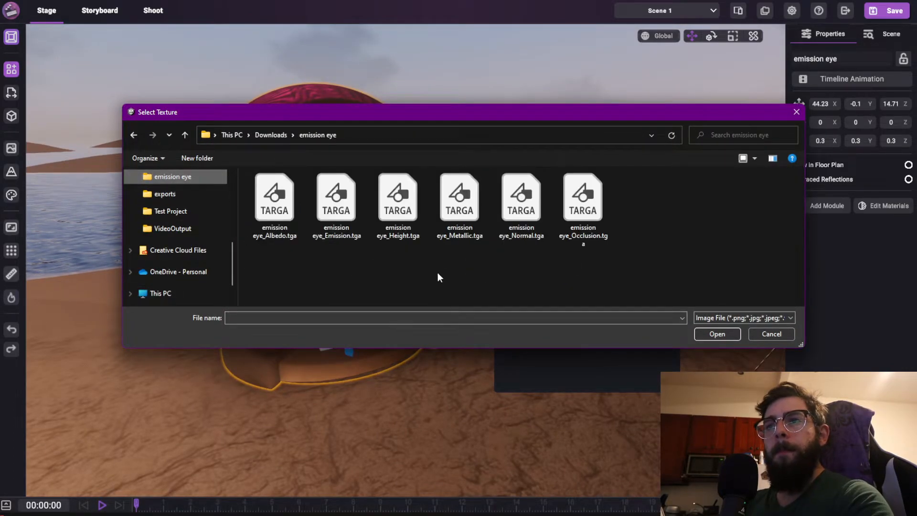
{"action": "double_click", "coordinate": [463, 205]}
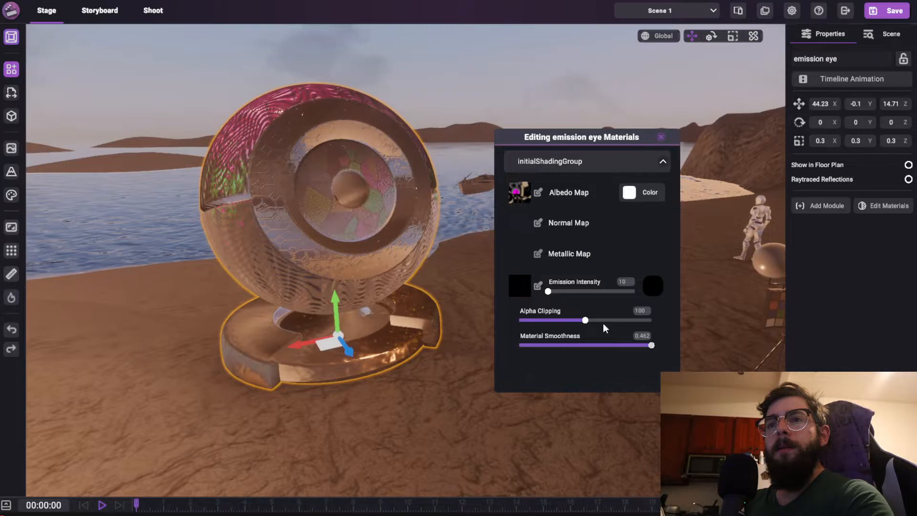
Step: Turn on raytraced reflections for the emission eye and try different Material Smoothness values, settling on about 0.233
{"action": "mouse_move", "coordinate": [599, 343]}
{"action": "left_mouse_down"}
{"action": "mouse_move", "coordinate": [564, 344]}
{"action": "mouse_move", "coordinate": [654, 345]}
{"action": "mouse_move", "coordinate": [558, 346]}
{"action": "left_mouse_up"}
{"action": "left_click", "coordinate": [600, 345]}
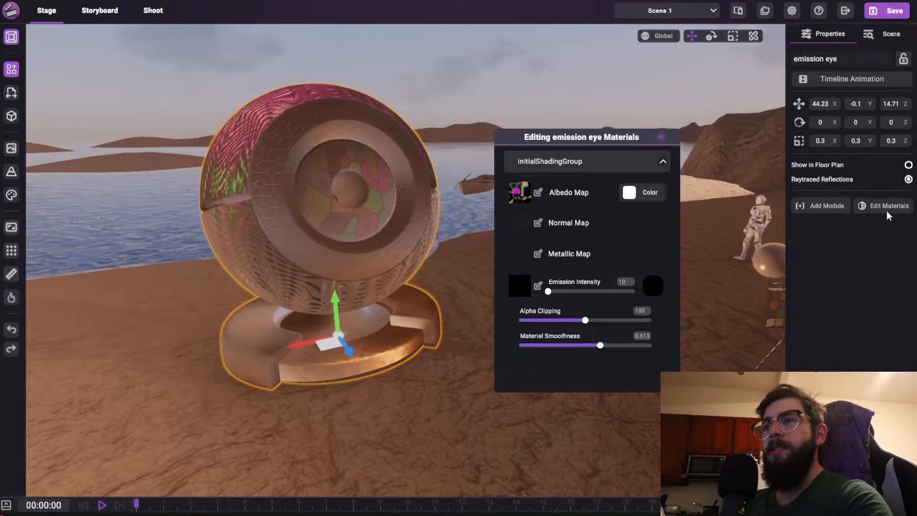
{"action": "left_click_drag", "start_coordinate": [568, 349], "coordinate": [636, 346]}
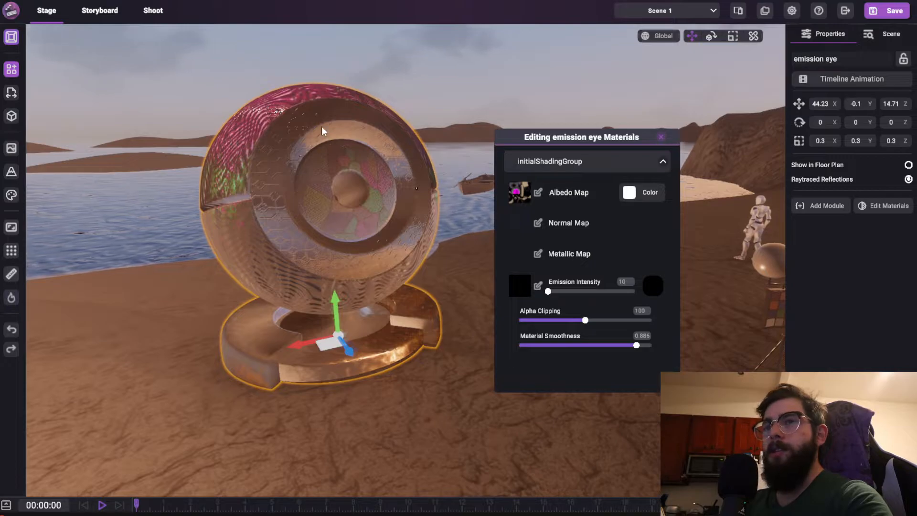
{"action": "left_click_drag", "start_coordinate": [587, 345], "coordinate": [553, 345]}
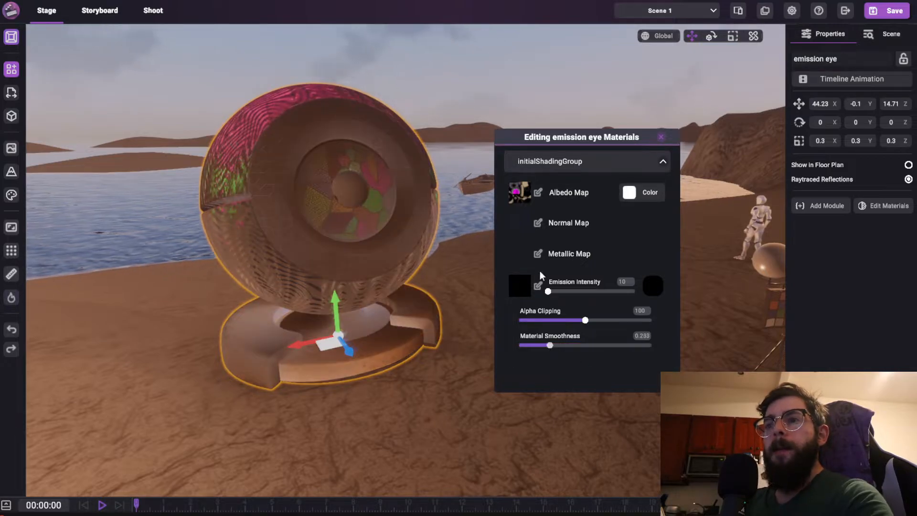
Step: Assign emission eye_Emission.tga as the emission map of the emission eye's material
{"action": "left_click", "coordinate": [538, 286]}
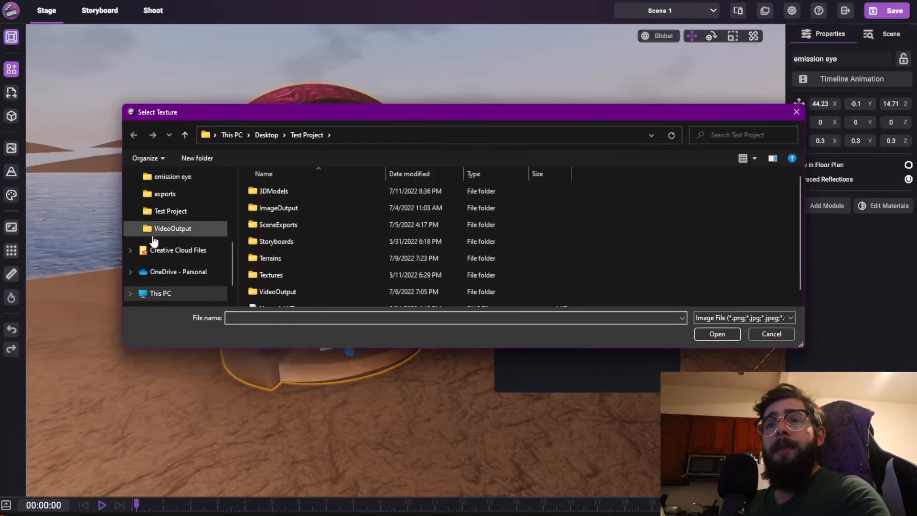
{"action": "left_click", "coordinate": [162, 193]}
{"action": "left_click", "coordinate": [173, 177]}
{"action": "double_click", "coordinate": [328, 224]}
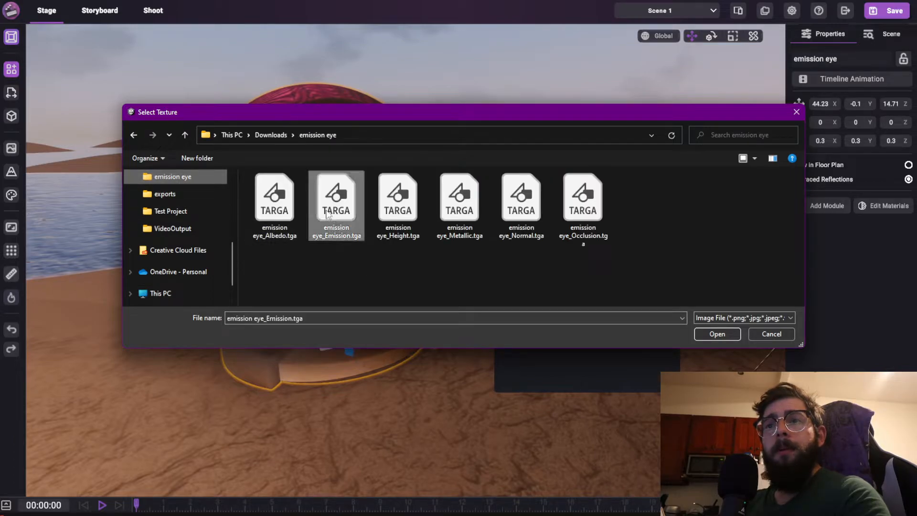
{"action": "right_click_drag", "start_coordinate": [358, 304], "coordinate": [363, 314]}
{"action": "key", "text": "a"}
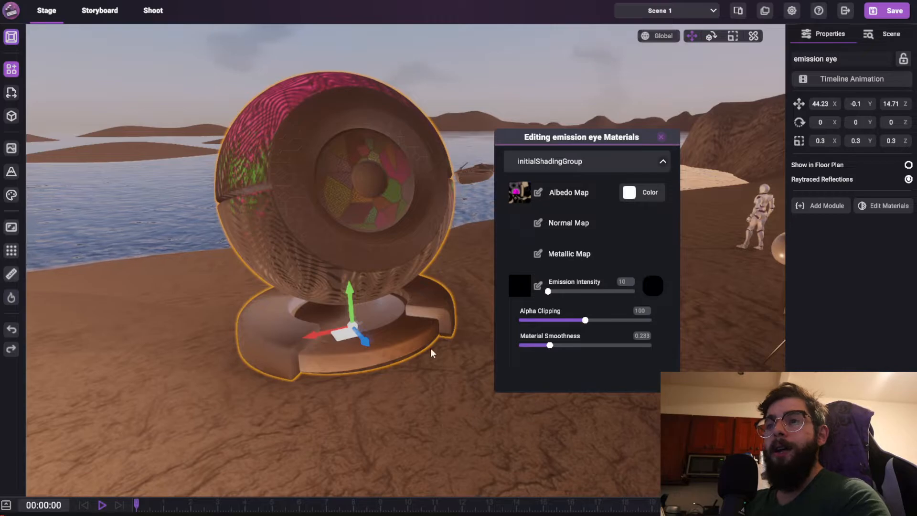
Step: Turn the beach scene to night by lowering the Scene Time to its minimum, and close the visuals settings
{"action": "left_click", "coordinate": [9, 148]}
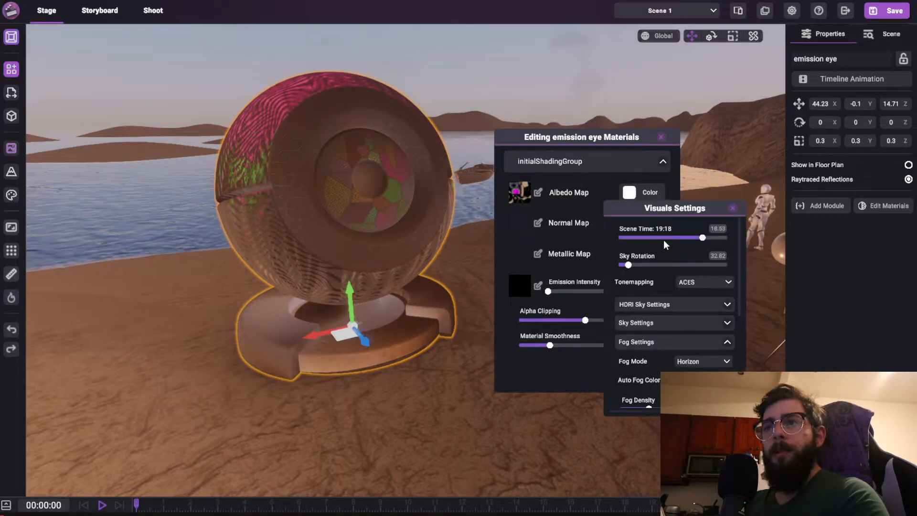
{"action": "left_click_drag", "start_coordinate": [662, 244], "coordinate": [515, 247]}
{"action": "left_click", "coordinate": [733, 208]}
{"action": "right_click_drag", "start_coordinate": [334, 227], "coordinate": [506, 287]}
{"action": "key", "text": "w"}
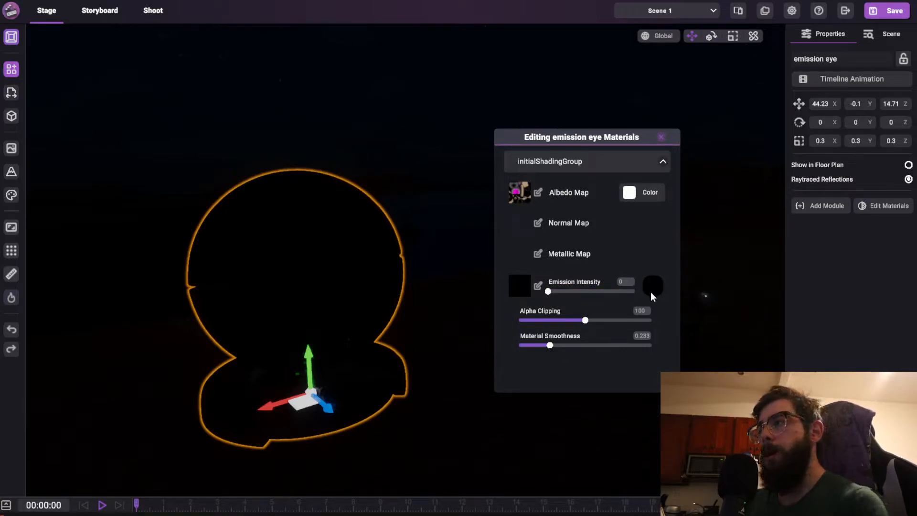
Step: Set the material's emission colour to white (255, 255, 255) and its Emission Intensity to about 5.92
{"action": "left_click", "coordinate": [653, 286]}
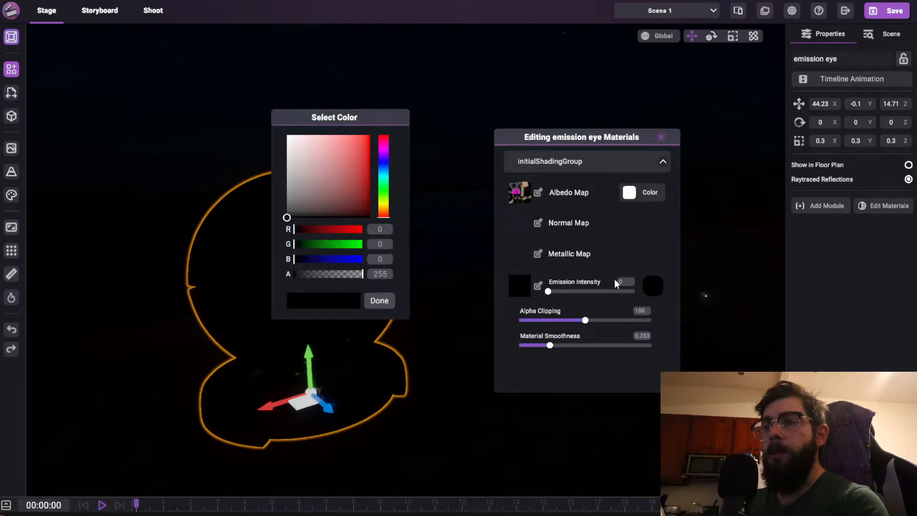
{"action": "left_click_drag", "start_coordinate": [350, 122], "coordinate": [459, 132]}
{"action": "left_click_drag", "start_coordinate": [429, 205], "coordinate": [365, 124]}
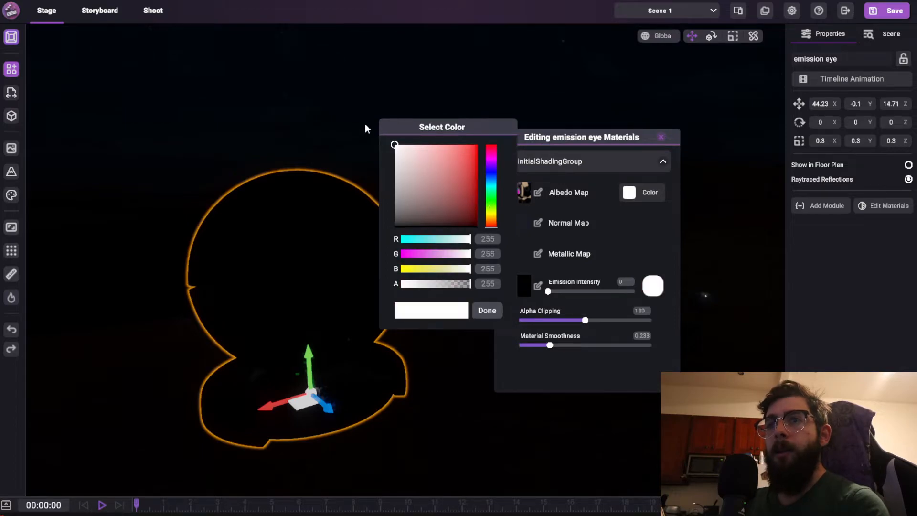
{"action": "left_click_drag", "start_coordinate": [446, 185], "coordinate": [359, 146]}
{"action": "left_click", "coordinate": [487, 311]}
{"action": "left_click_drag", "start_coordinate": [549, 291], "coordinate": [598, 289]}
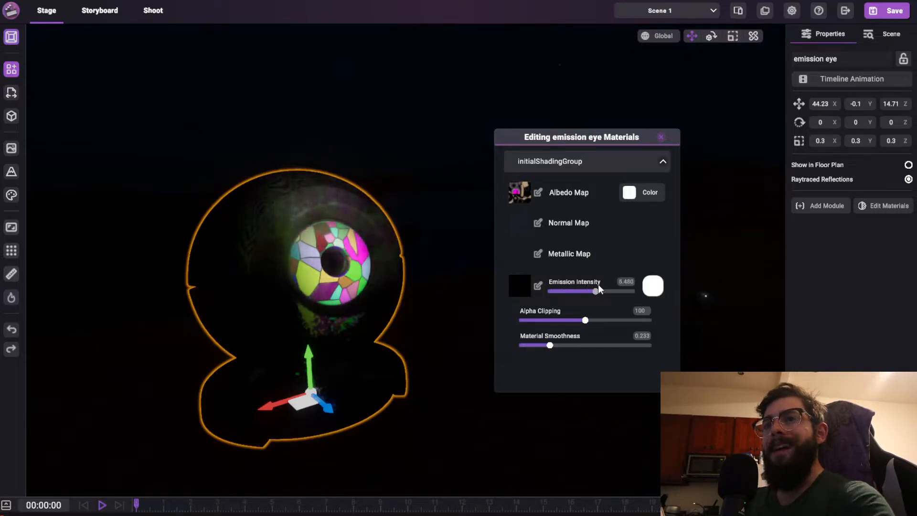
Step: Examine the glow of the emission eye's iris from different distances and angles in the dark scene
{"action": "scroll", "coordinate": [298, 222], "scroll_direction": "down", "scroll_amount": 2}
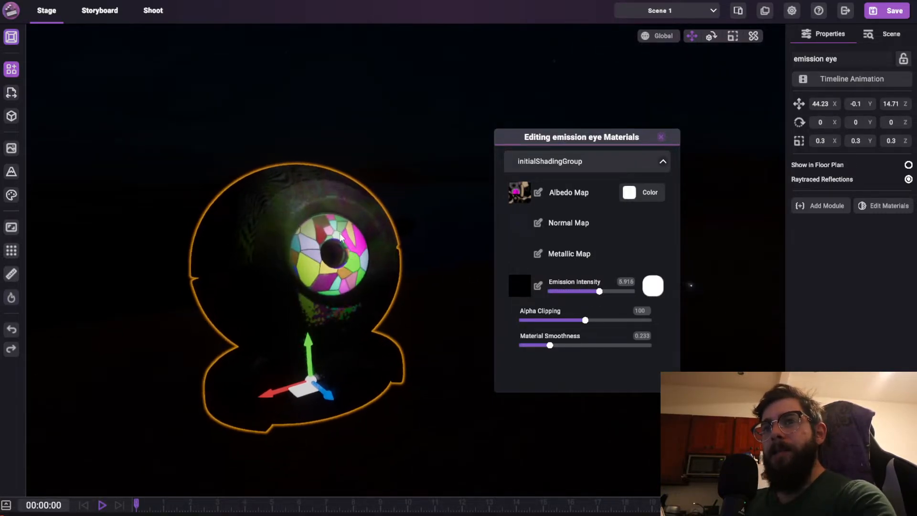
{"action": "scroll", "coordinate": [334, 266], "scroll_direction": "up", "scroll_amount": 2}
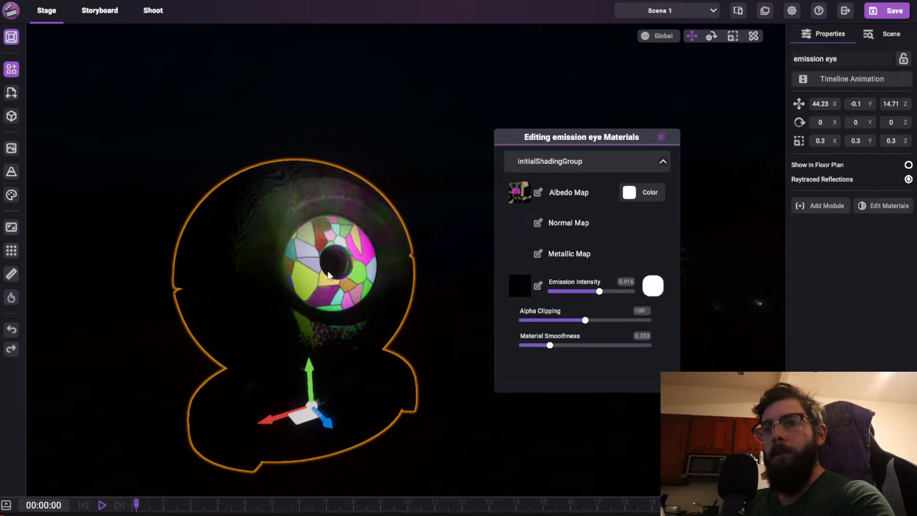
{"action": "left_click_drag", "start_coordinate": [281, 249], "coordinate": [443, 253]}
{"action": "key", "text": "w"}
{"action": "right_click_drag", "start_coordinate": [444, 256], "coordinate": [489, 227]}
{"action": "key", "text": "a"}
{"action": "key", "text": "d"}
{"action": "key", "text": "d"}
{"action": "key", "text": "s"}
{"action": "right_click_drag", "start_coordinate": [418, 220], "coordinate": [348, 244]}
{"action": "key", "text": "w"}
{"action": "right_click_drag", "start_coordinate": [382, 212], "coordinate": [329, 179]}
{"action": "key", "text": "d"}
{"action": "key", "text": "s"}
{"action": "key", "text": "a"}
{"action": "key", "text": "s"}
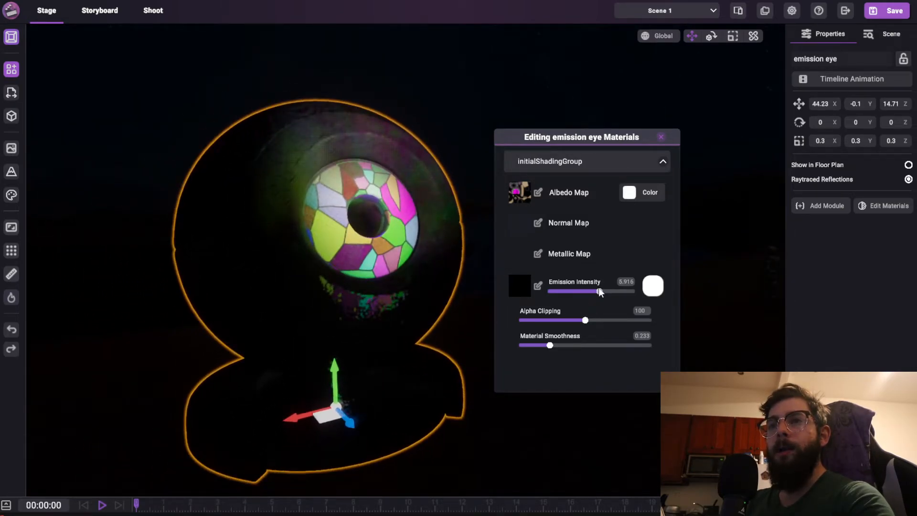
Step: Raise the material's Emission Intensity to 10 and the scene's post-processing Bloom to 3
{"action": "left_click_drag", "start_coordinate": [600, 291], "coordinate": [677, 299]}
{"action": "key", "text": "w"}
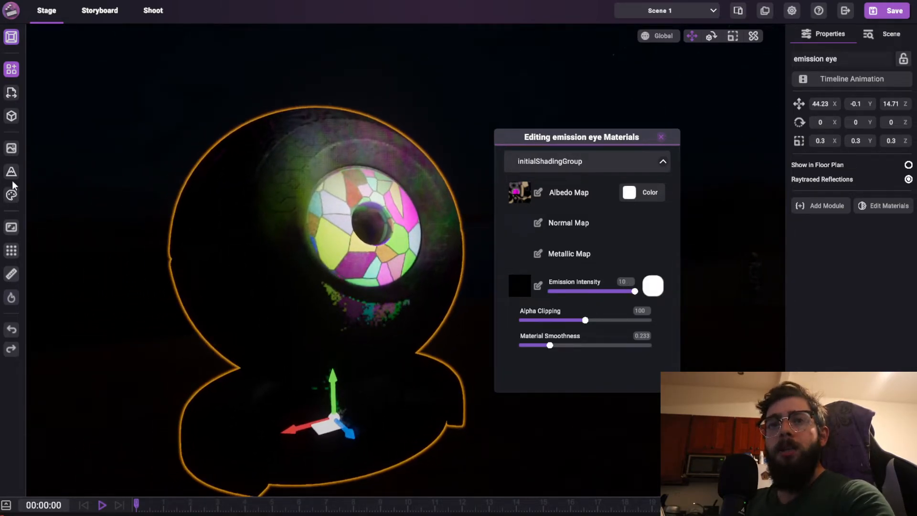
{"action": "left_click", "coordinate": [10, 152]}
{"action": "scroll", "coordinate": [678, 305], "scroll_direction": "down", "scroll_amount": 3}
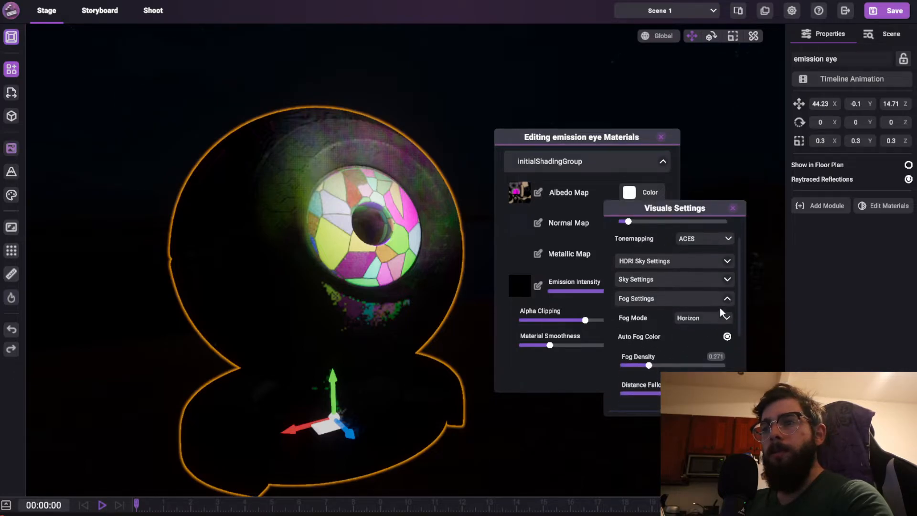
{"action": "scroll", "coordinate": [727, 303], "scroll_direction": "down", "scroll_amount": 3}
{"action": "left_click_drag", "start_coordinate": [679, 374], "coordinate": [726, 374]}
{"action": "right_click_drag", "start_coordinate": [298, 183], "coordinate": [321, 198]}
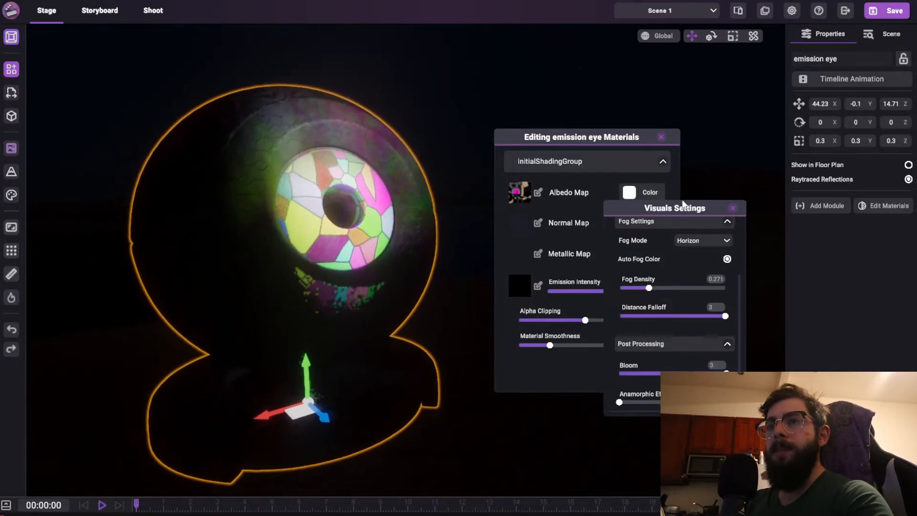
{"action": "left_click", "coordinate": [733, 208]}
Step: Try a purple emission colour on the emission eye's material and return it to white
{"action": "left_click_drag", "start_coordinate": [594, 136], "coordinate": [614, 114]}
{"action": "left_click_drag", "start_coordinate": [606, 270], "coordinate": [674, 261]}
{"action": "left_click", "coordinate": [673, 263]}
{"action": "left_click_drag", "start_coordinate": [461, 193], "coordinate": [481, 170]}
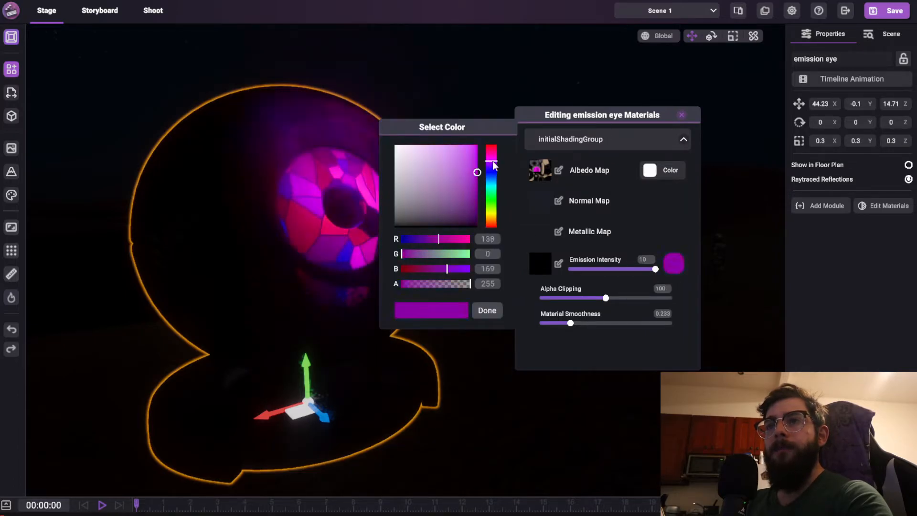
{"action": "left_click", "coordinate": [492, 198]}
{"action": "left_click_drag", "start_coordinate": [437, 200], "coordinate": [359, 134]}
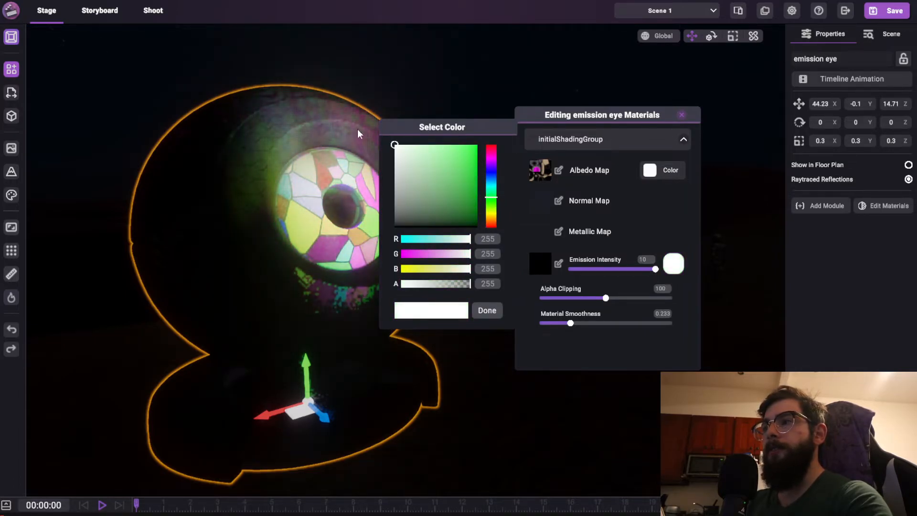
{"action": "left_click", "coordinate": [496, 312]}
Step: Move the emission eye to about X 43.58 and lower it to Y -2, partly into the ground
{"action": "right_click_drag", "start_coordinate": [440, 184], "coordinate": [387, 243]}
{"action": "left_click_drag", "start_coordinate": [312, 398], "coordinate": [339, 375]}
{"action": "right_click_drag", "start_coordinate": [329, 260], "coordinate": [364, 272]}
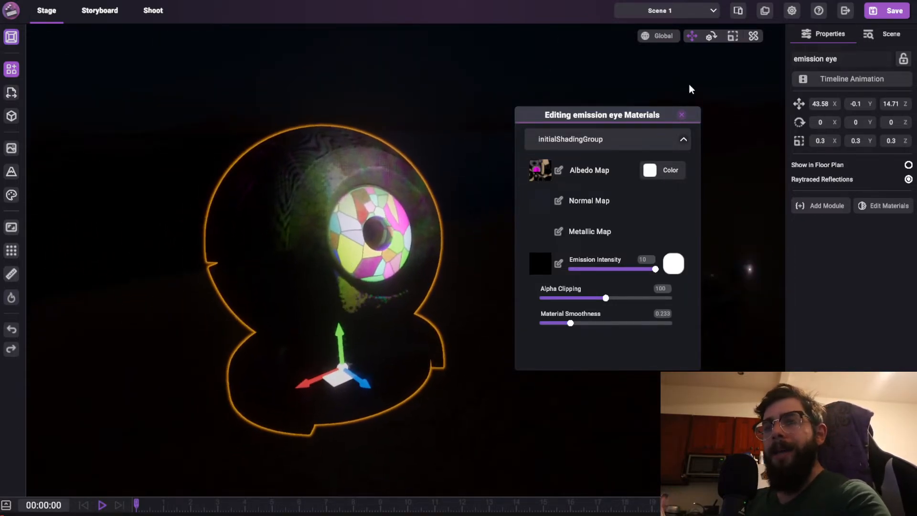
{"action": "left_click_drag", "start_coordinate": [338, 333], "coordinate": [343, 459]}
{"action": "right_click_drag", "start_coordinate": [404, 292], "coordinate": [448, 260]}
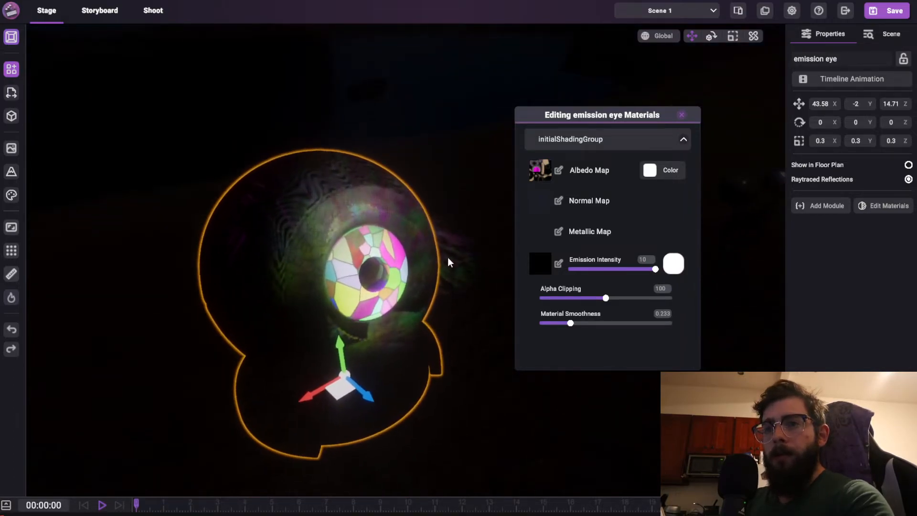
Step: Lower the scene's Ambient Occlusion Intensity to its minimum and close the visuals settings
{"action": "left_click", "coordinate": [12, 151]}
{"action": "scroll", "coordinate": [673, 310], "scroll_direction": "down", "scroll_amount": 3}
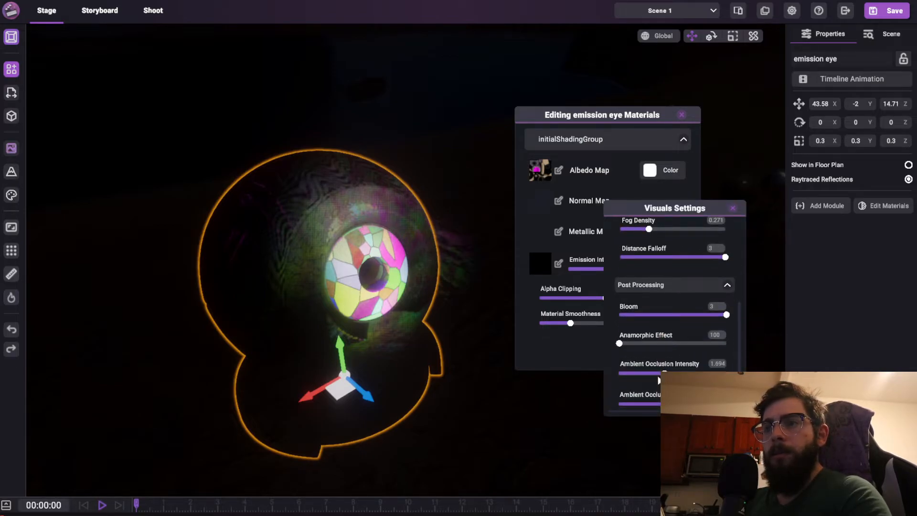
{"action": "left_click_drag", "start_coordinate": [665, 373], "coordinate": [599, 379]}
{"action": "scroll", "coordinate": [460, 329], "scroll_direction": "up", "scroll_amount": 2}
{"action": "left_click", "coordinate": [734, 207]}
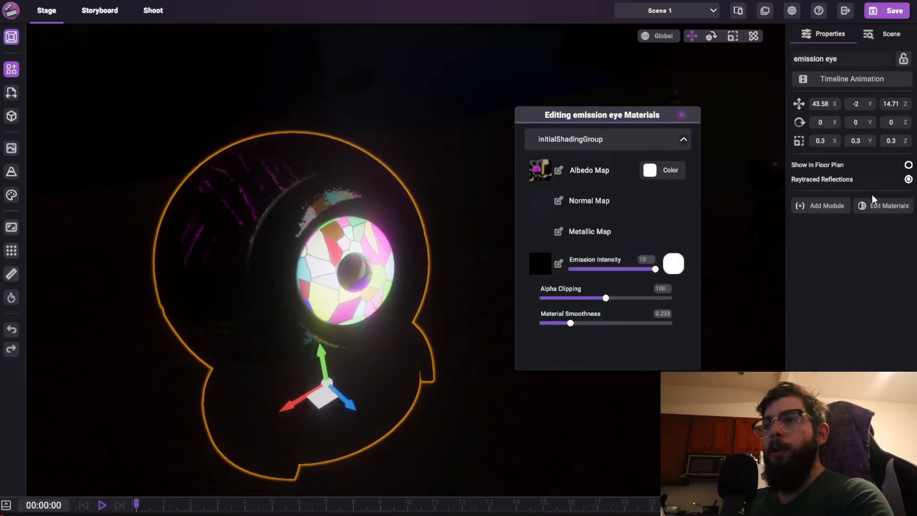
Step: Turn off raytraced reflections for the emission eye and move it to about X 42.8, Y -2.36, Z 13.62
{"action": "left_click", "coordinate": [909, 180]}
{"action": "left_click_drag", "start_coordinate": [324, 398], "coordinate": [329, 346]}
{"action": "left_click_drag", "start_coordinate": [325, 306], "coordinate": [327, 327]}
{"action": "scroll", "coordinate": [446, 301], "scroll_direction": "up", "scroll_amount": 3}
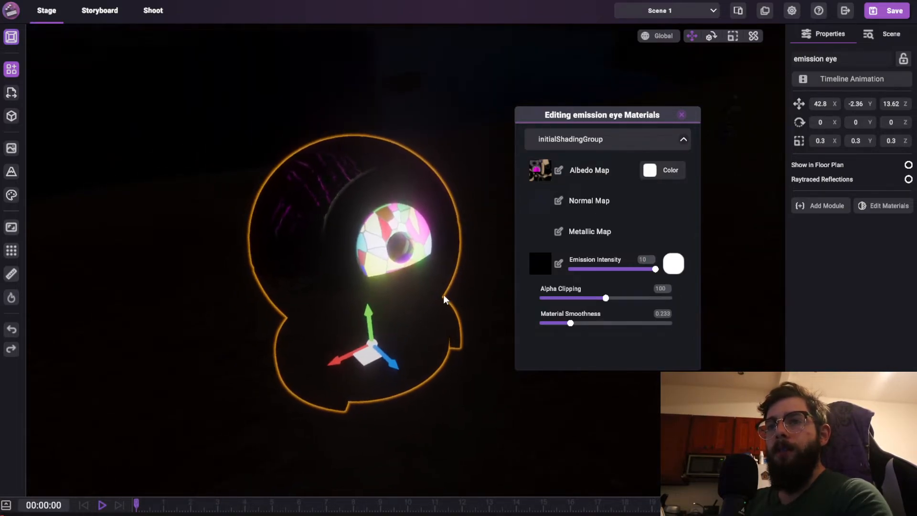
{"action": "right_click_drag", "start_coordinate": [376, 320], "coordinate": [362, 308]}
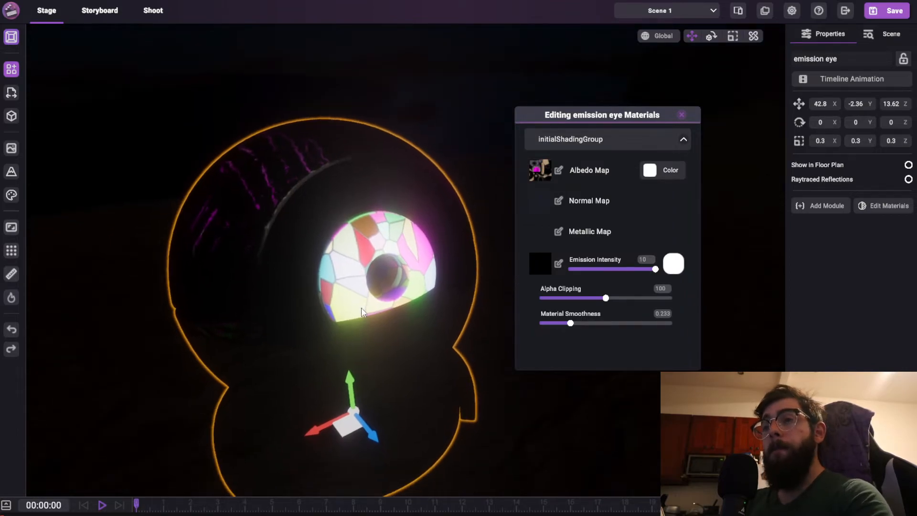
Step: Close the emission eye's material editor and view its glow from farther away and up close
{"action": "left_click", "coordinate": [681, 116]}
{"action": "scroll", "coordinate": [533, 185], "scroll_direction": "down", "scroll_amount": 3}
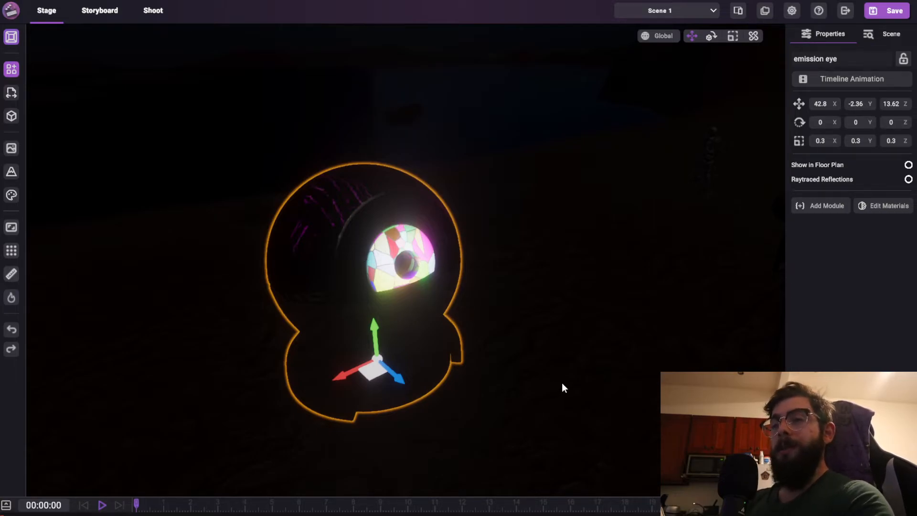
{"action": "scroll", "coordinate": [432, 258], "scroll_direction": "up", "scroll_amount": 3}
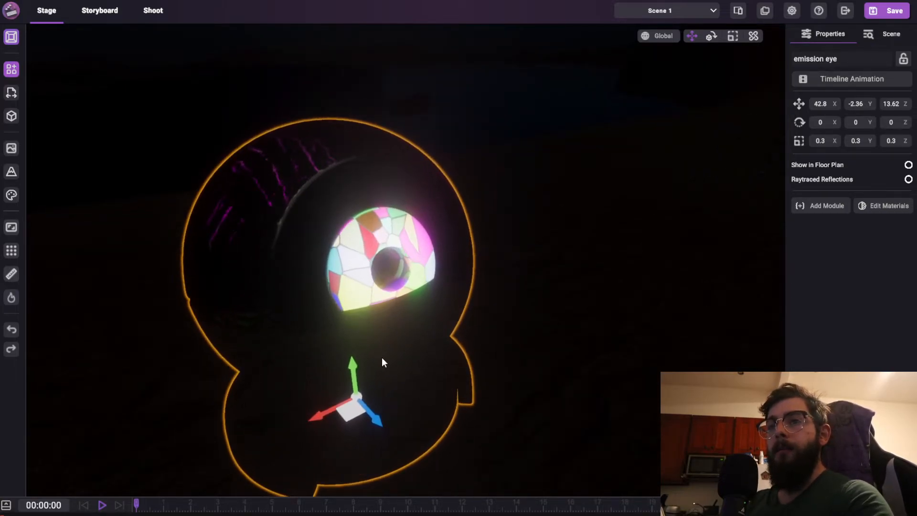
Step: Move the emission eye across the beach beside the mannequin, to about X 32.68 and Z 13.01
{"action": "left_click_drag", "start_coordinate": [346, 414], "coordinate": [543, 281]}
{"action": "scroll", "coordinate": [615, 261], "scroll_direction": "up", "scroll_amount": 5}
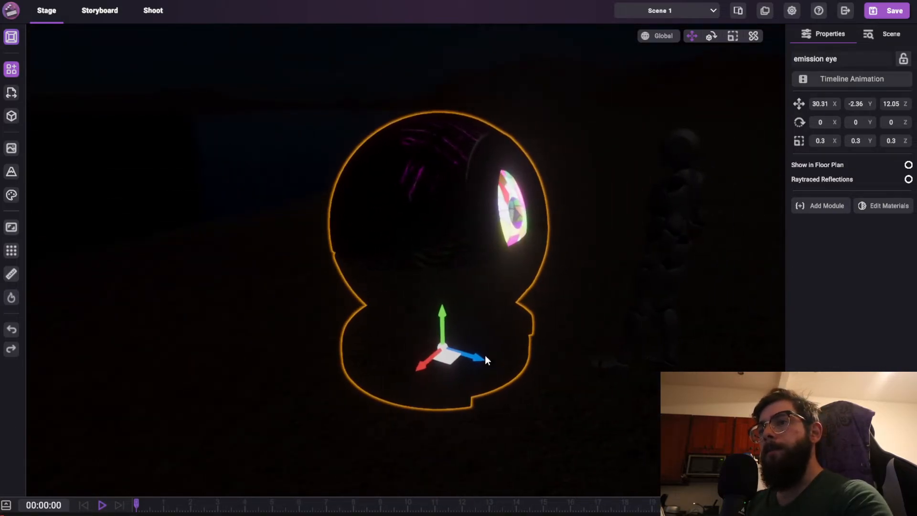
{"action": "left_click_drag", "start_coordinate": [440, 420], "coordinate": [434, 443]}
{"action": "scroll", "coordinate": [568, 314], "scroll_direction": "up", "scroll_amount": 5}
{"action": "scroll", "coordinate": [546, 345], "scroll_direction": "down", "scroll_amount": 3}
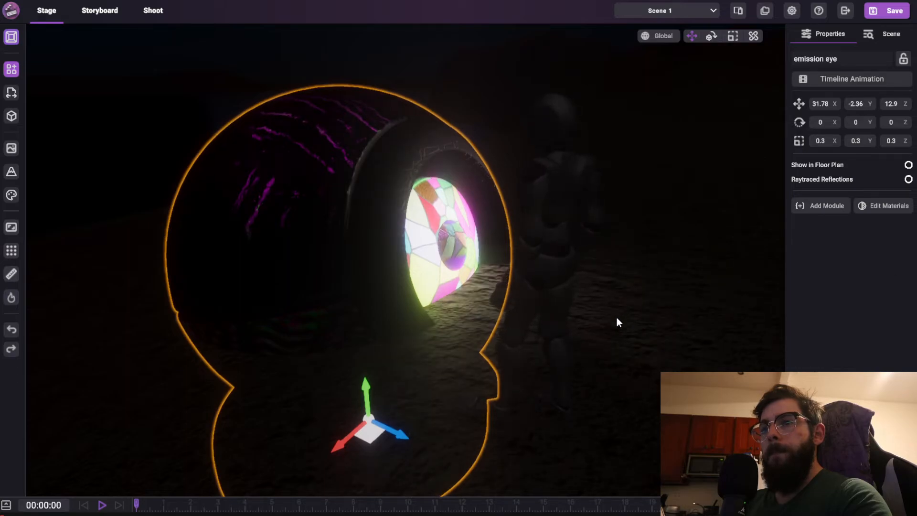
{"action": "scroll", "coordinate": [620, 316], "scroll_direction": "down", "scroll_amount": 3}
{"action": "left_click_drag", "start_coordinate": [406, 399], "coordinate": [365, 437]}
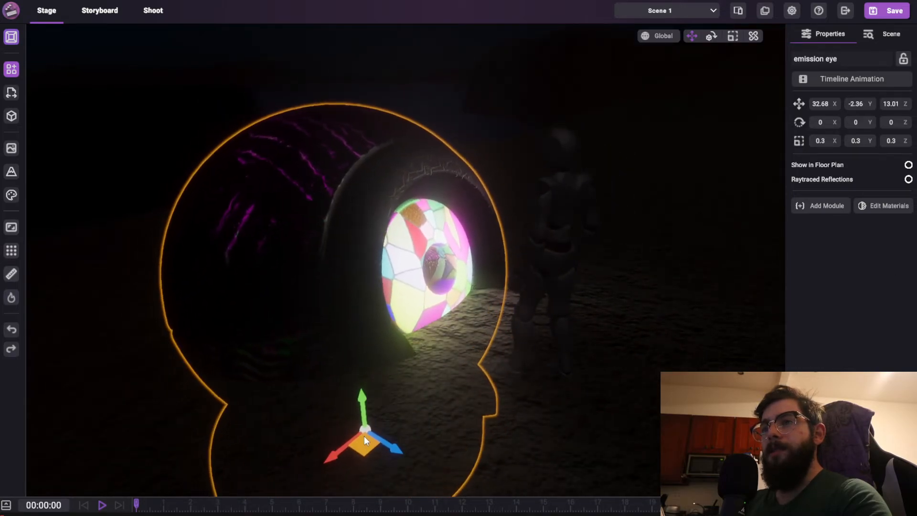
Step: Raise the emission eye and shift it across the beach to about X 32.55, Y -2, Z 12.09
{"action": "mouse_move", "coordinate": [362, 392]}
{"action": "left_mouse_down"}
{"action": "mouse_move", "coordinate": [379, 331]}
{"action": "mouse_move", "coordinate": [376, 388]}
{"action": "left_mouse_up"}
{"action": "left_click_drag", "start_coordinate": [365, 445], "coordinate": [316, 397]}
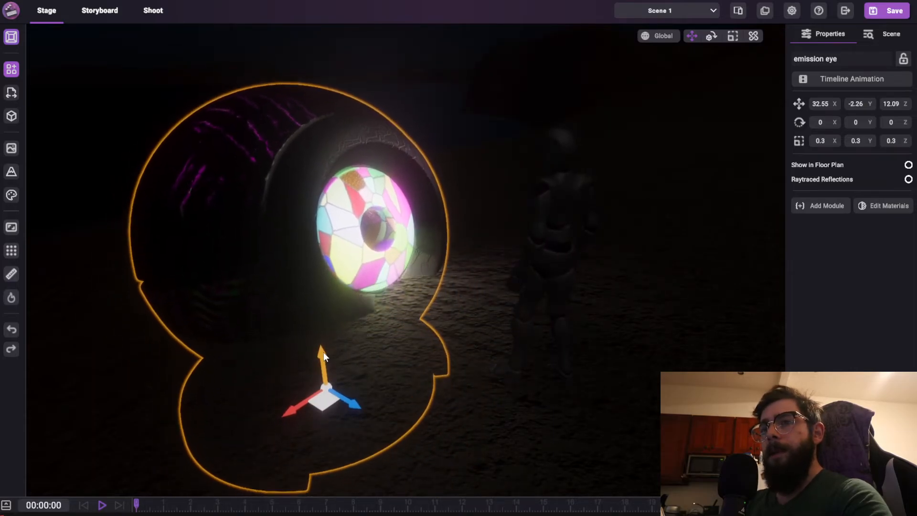
{"action": "left_click_drag", "start_coordinate": [322, 357], "coordinate": [321, 353]}
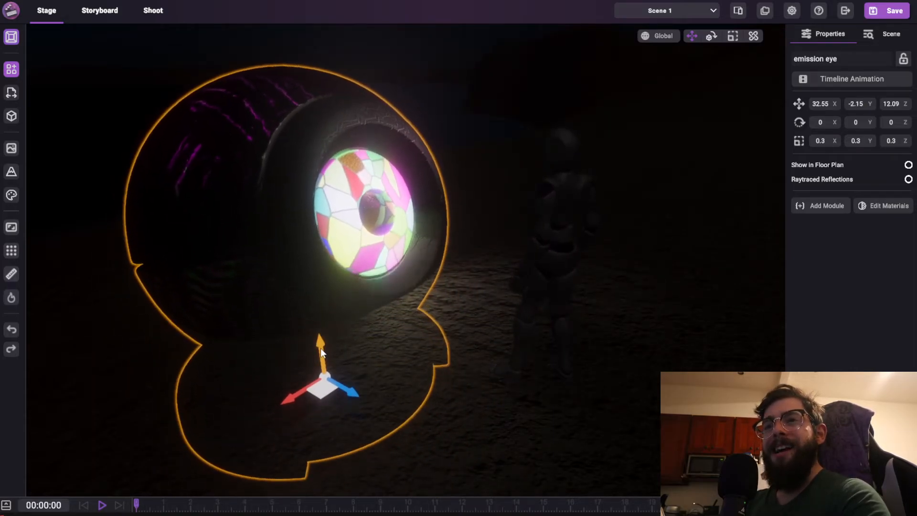
Step: Set the emission eye's emission colour to green (R 0, G 241, B 44) and raise its Emission Intensity to the maximum of 10
{"action": "left_click", "coordinate": [881, 205]}
{"action": "left_click", "coordinate": [679, 266]}
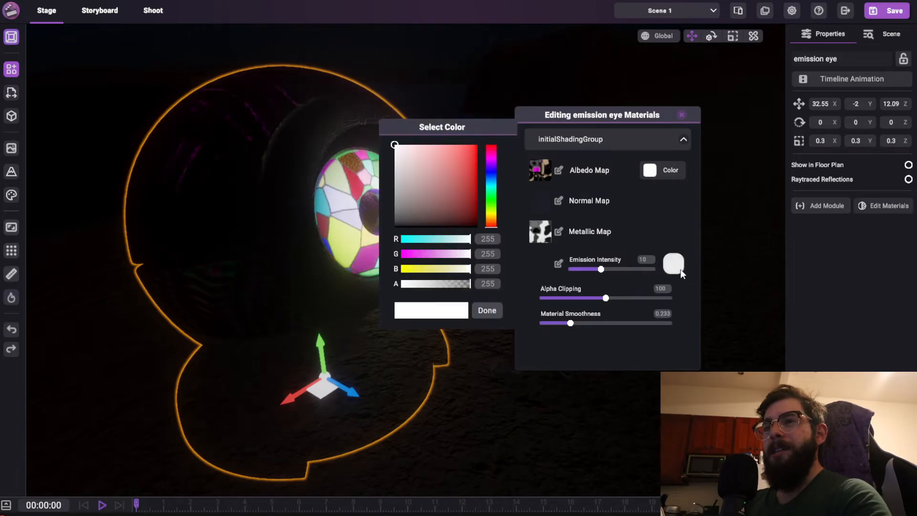
{"action": "left_click_drag", "start_coordinate": [479, 129], "coordinate": [659, 193]}
{"action": "left_click_drag", "start_coordinate": [620, 242], "coordinate": [659, 239]}
{"action": "mouse_move", "coordinate": [669, 236]}
{"action": "left_mouse_down"}
{"action": "mouse_move", "coordinate": [671, 260]}
{"action": "mouse_move", "coordinate": [608, 237]}
{"action": "mouse_move", "coordinate": [678, 213]}
{"action": "left_mouse_up"}
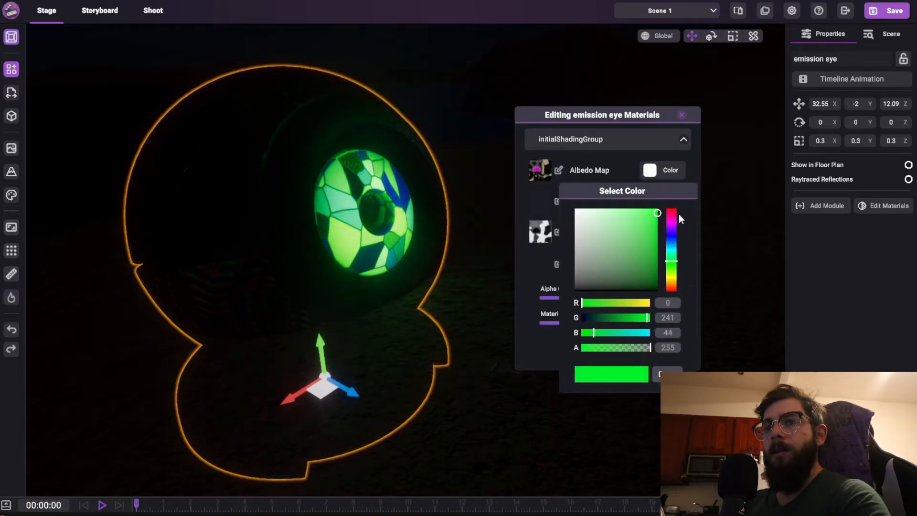
{"action": "left_click", "coordinate": [662, 371]}
{"action": "left_click_drag", "start_coordinate": [600, 268], "coordinate": [698, 273]}
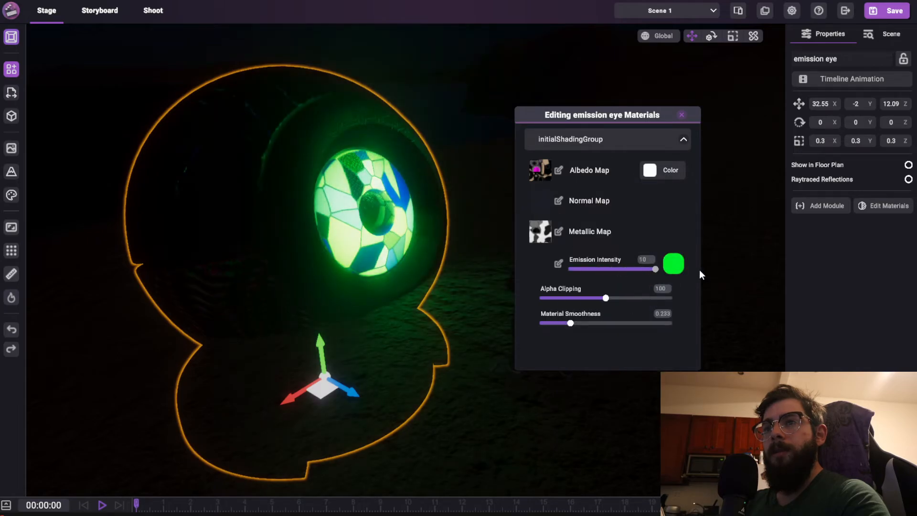
Step: Move the emission eye beside the mannequin to about X 32.94, Y -1.79, Z 13.23, and view its glow from farther away
{"action": "right_click_drag", "start_coordinate": [401, 207], "coordinate": [425, 304]}
{"action": "left_click_drag", "start_coordinate": [247, 386], "coordinate": [286, 395]}
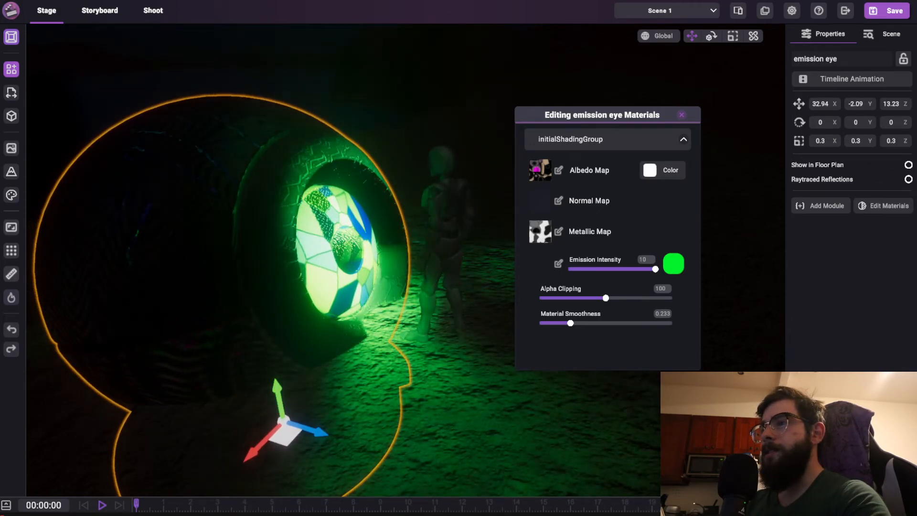
{"action": "left_click_drag", "start_coordinate": [275, 374], "coordinate": [279, 360]}
{"action": "right_click_drag", "start_coordinate": [279, 360], "coordinate": [442, 294]}
{"action": "key", "text": "s"}
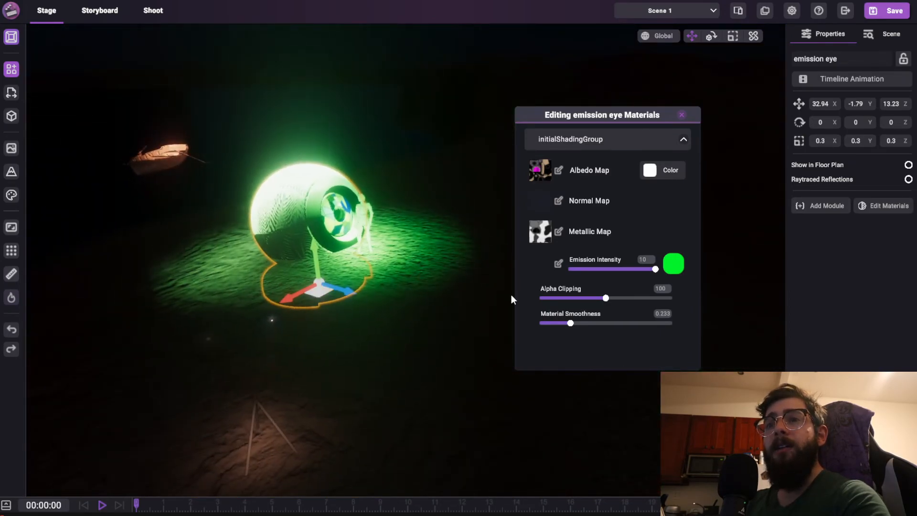
Step: Adjust the emission eye's Emission Intensity and change its emission colour to yellow (R 210, G 203, B 20)
{"action": "mouse_move", "coordinate": [640, 266]}
{"action": "left_mouse_down"}
{"action": "mouse_move", "coordinate": [563, 271]}
{"action": "mouse_move", "coordinate": [640, 267]}
{"action": "left_mouse_up"}
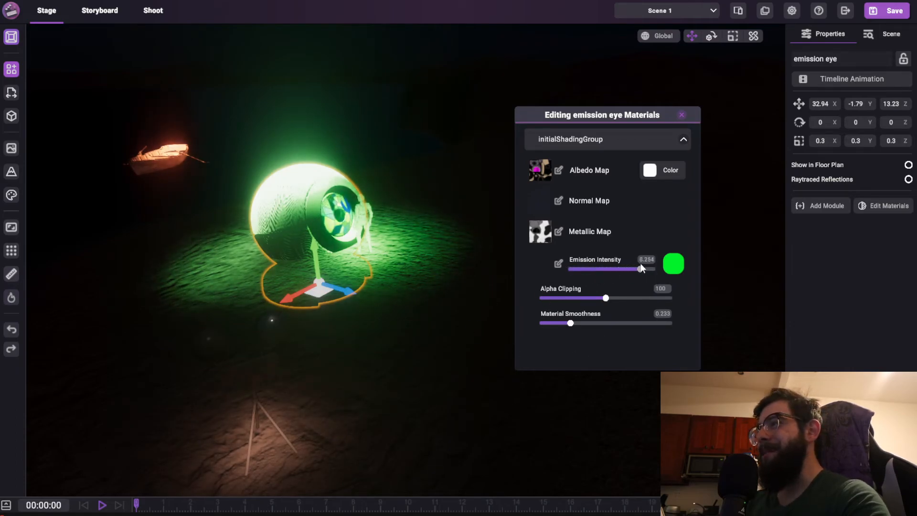
{"action": "left_click", "coordinate": [673, 266]}
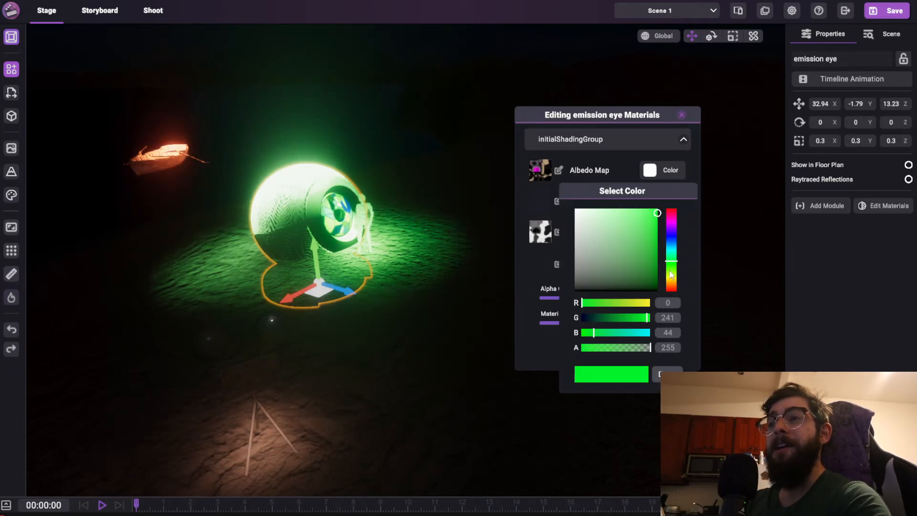
{"action": "left_click", "coordinate": [673, 276]}
{"action": "mouse_move", "coordinate": [595, 265]}
{"action": "left_mouse_down"}
{"action": "mouse_move", "coordinate": [649, 225]}
{"action": "mouse_move", "coordinate": [672, 277]}
{"action": "left_mouse_up"}
{"action": "left_click", "coordinate": [674, 216]}
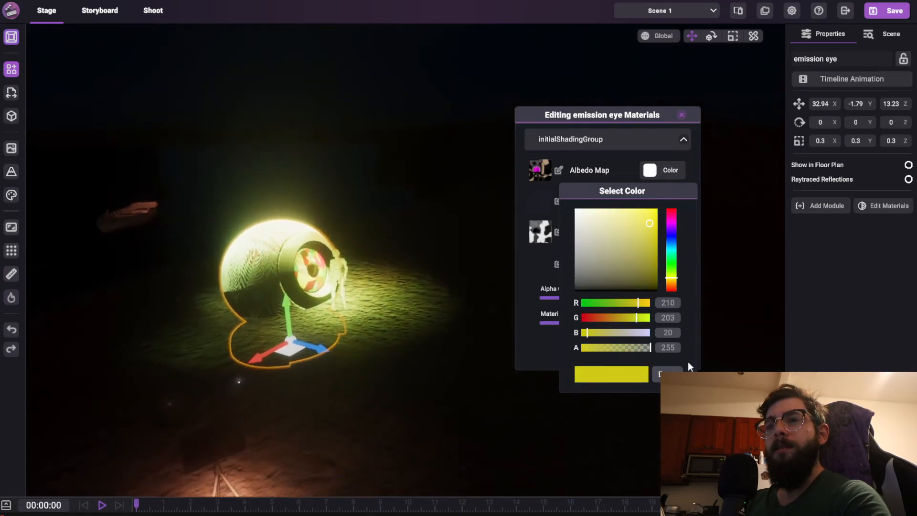
Step: Change the emission eye's emission colour to purple and close the colour picker
{"action": "left_click_drag", "start_coordinate": [673, 277], "coordinate": [674, 228]}
{"action": "left_click", "coordinate": [846, 318]}
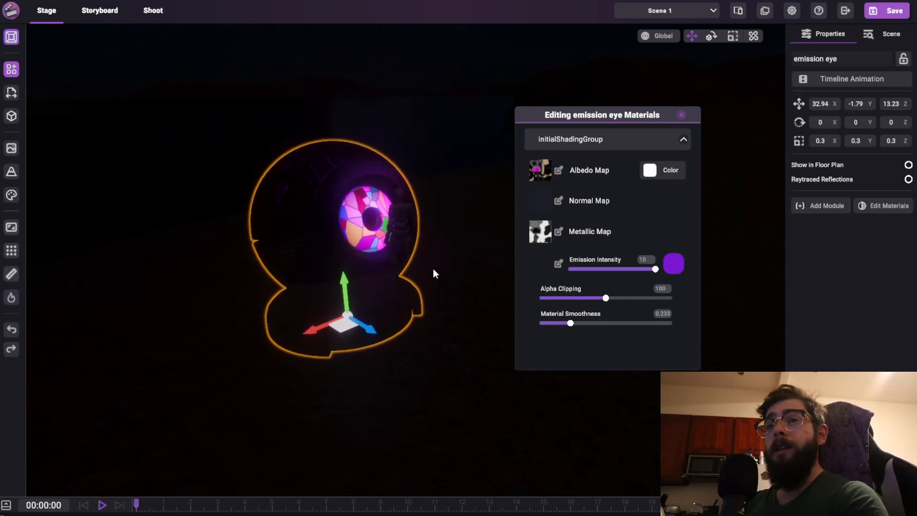
Step: Set the emission eye's Emission Intensity to about 9.313, Alpha Clipping to about 0.821 and Material Smoothness to about 0.576
{"action": "right_click_drag", "start_coordinate": [434, 269], "coordinate": [372, 260]}
{"action": "key", "text": "w"}
{"action": "left_click_drag", "start_coordinate": [654, 270], "coordinate": [625, 293]}
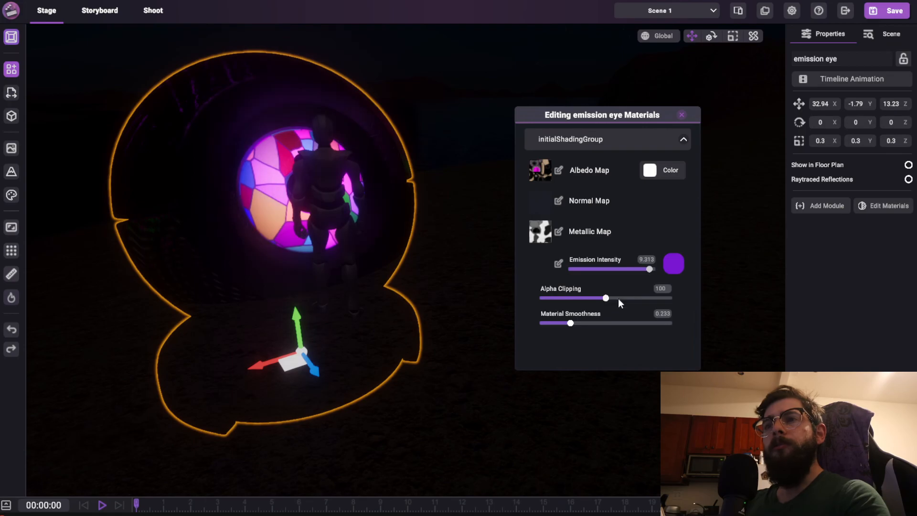
{"action": "left_click_drag", "start_coordinate": [620, 332], "coordinate": [630, 336]}
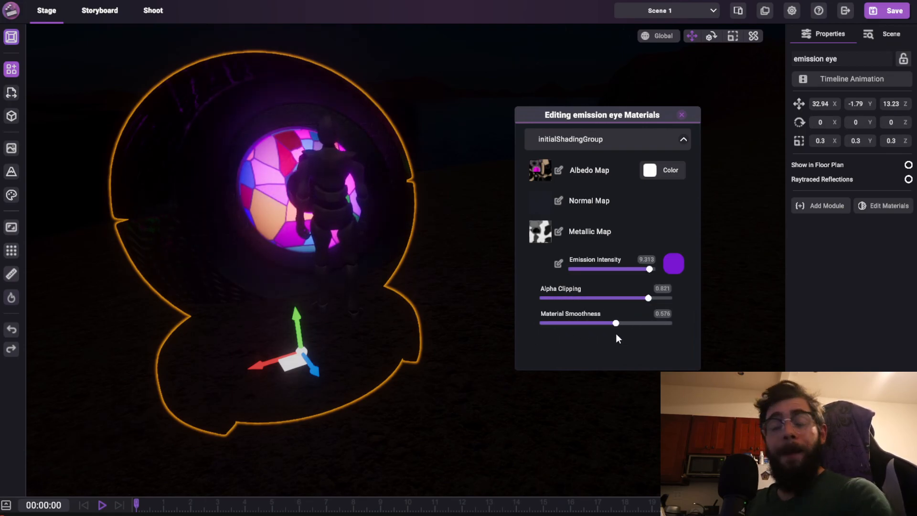